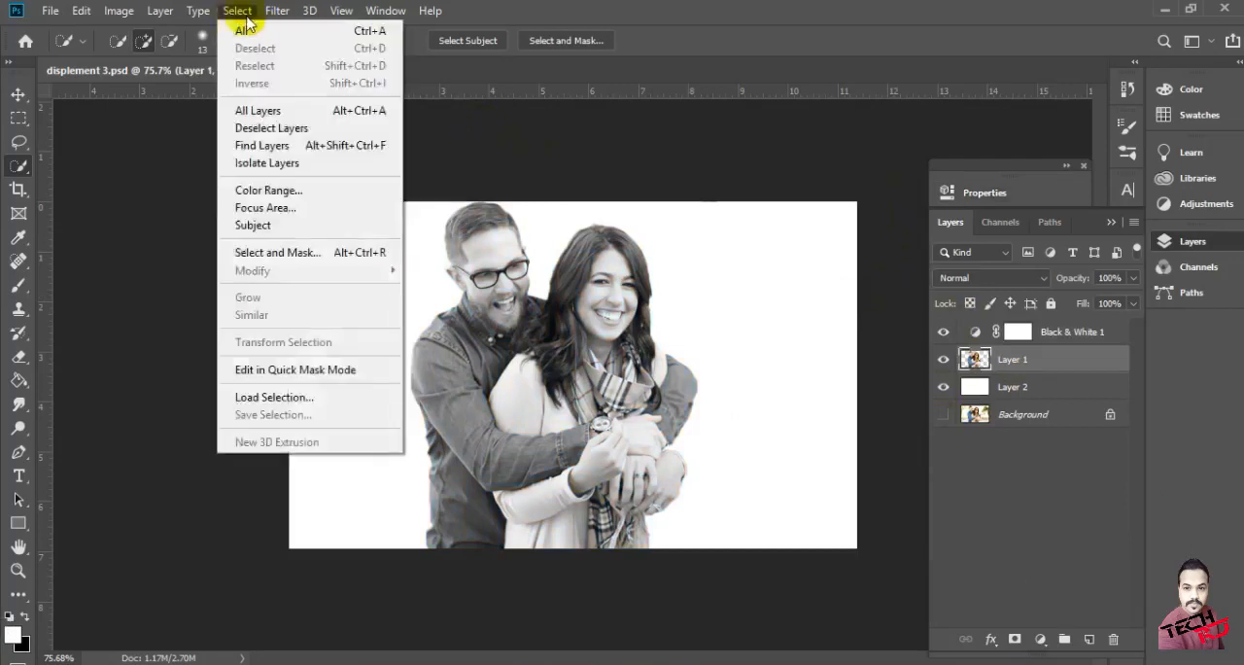
# Apply a Gaussian Blur with a radius of 6.6 pixels to Layer 1
pyautogui.moveTo(320, 212)
pyautogui.click(534, 288)
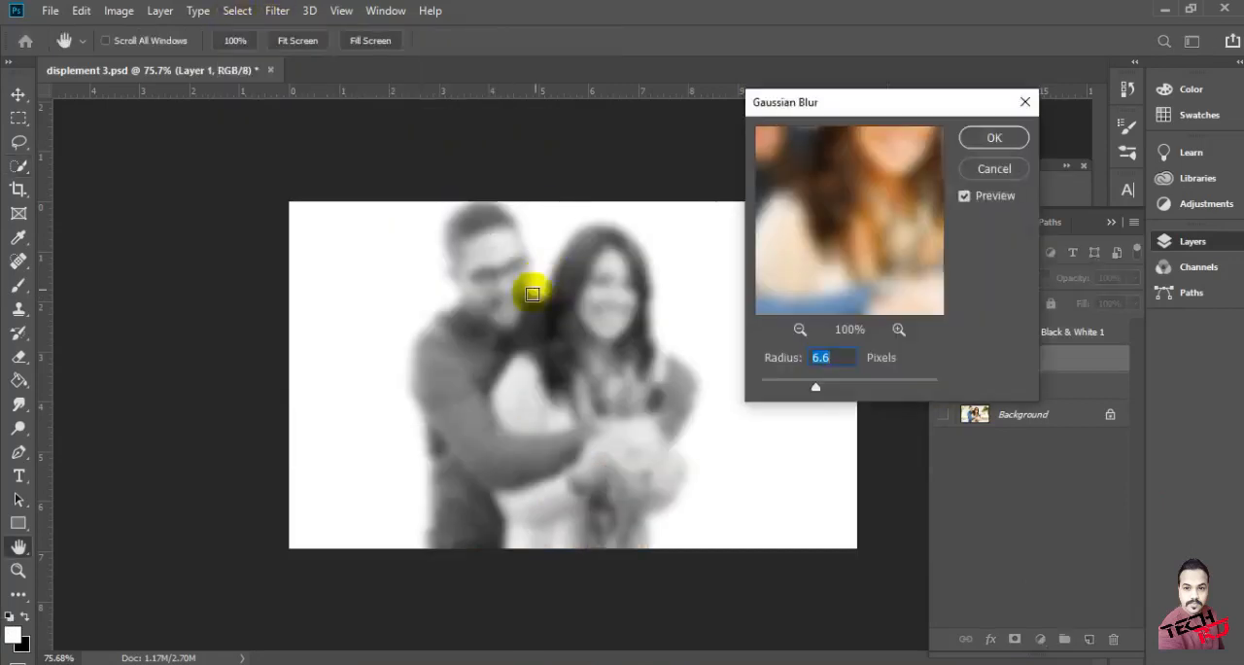
pyautogui.click(988, 139)
# Save the document as a Photoshop file named displement in the Music folder, keeping its layers
pyautogui.click(44, 10)
pyautogui.click(48, 184)
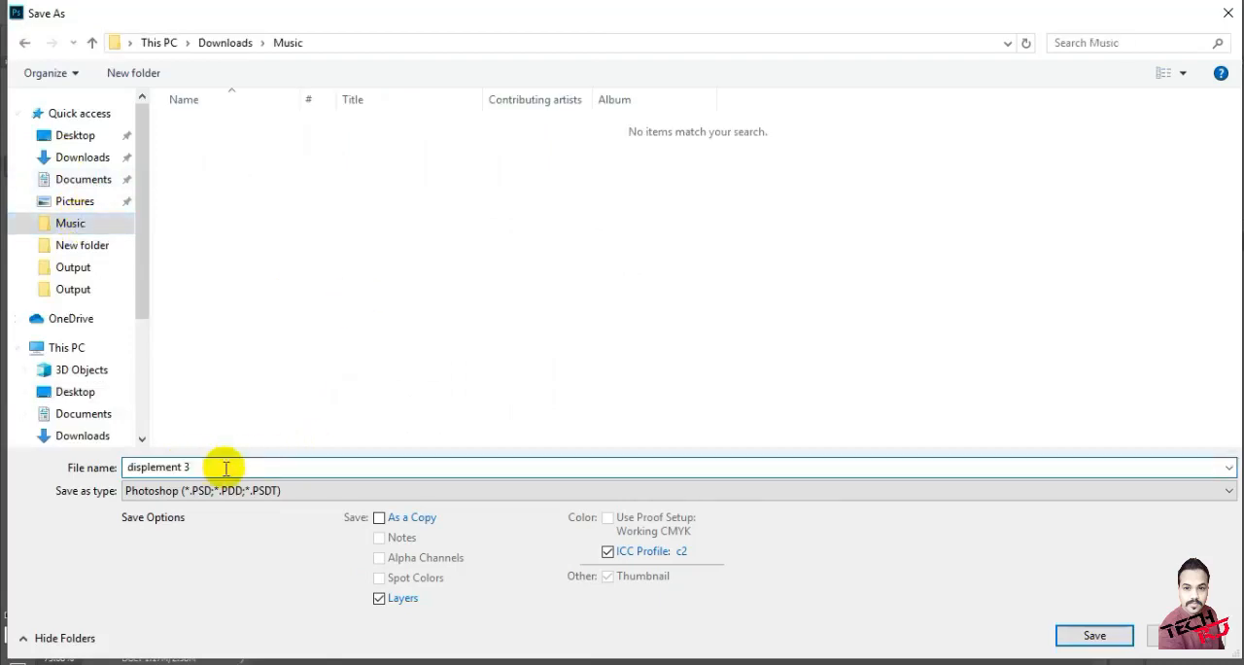
pyautogui.click(1095, 635)
pyautogui.click(823, 180)
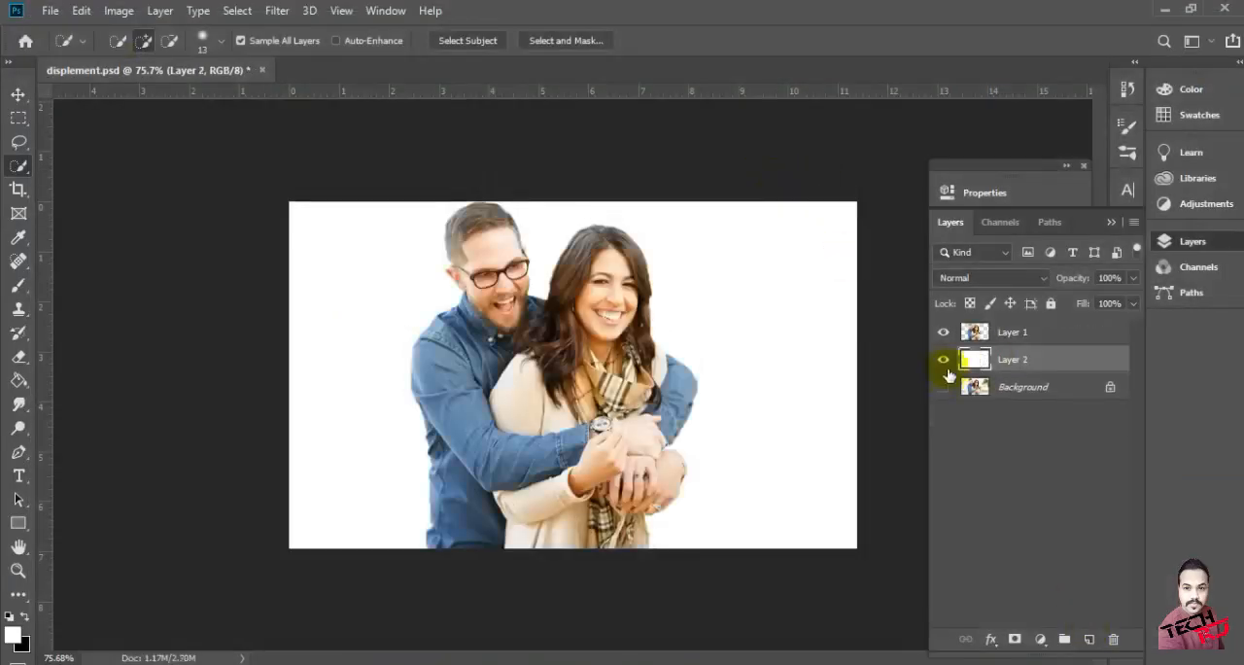
# Remove the Black & White adjustment layer and the blur so Layer 1 is back in sharp full colour
pyautogui.click(944, 360)
pyautogui.click(944, 360)
pyautogui.click(1011, 333)
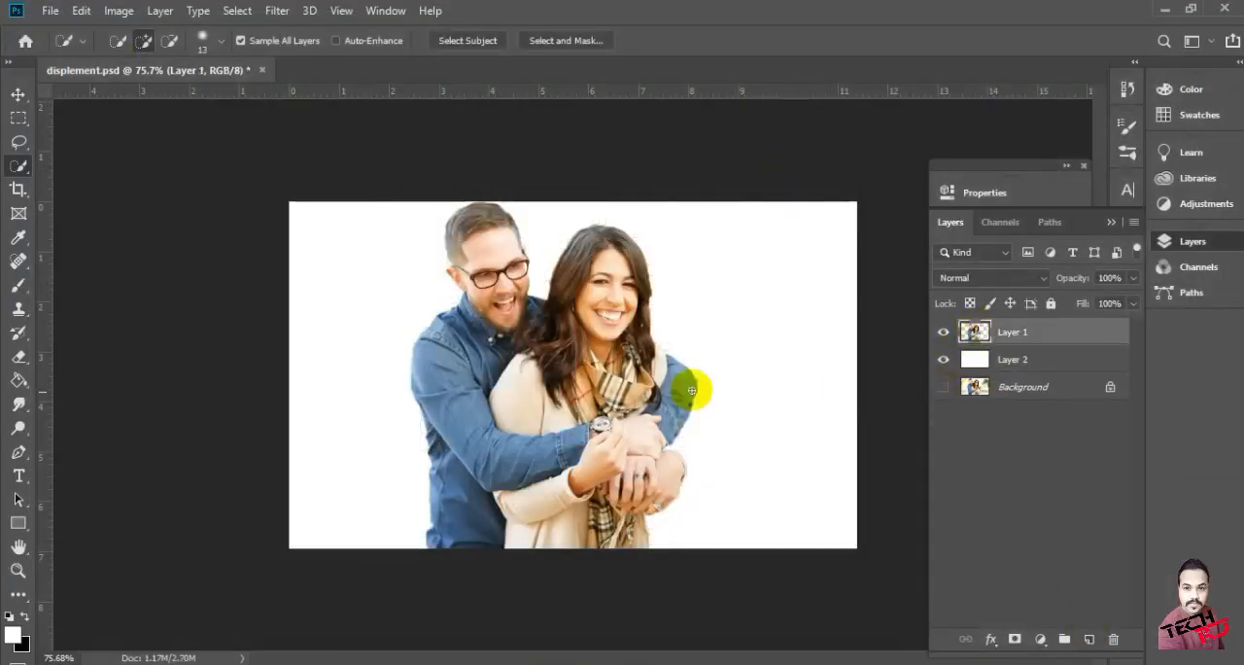
# Select the woman's head, hair, scarf and upper coat with the Quick Selection tool
pyautogui.scroll(2, 634, 282)
pyautogui.moveTo(633, 208); pyautogui.dragTo(630, 365)
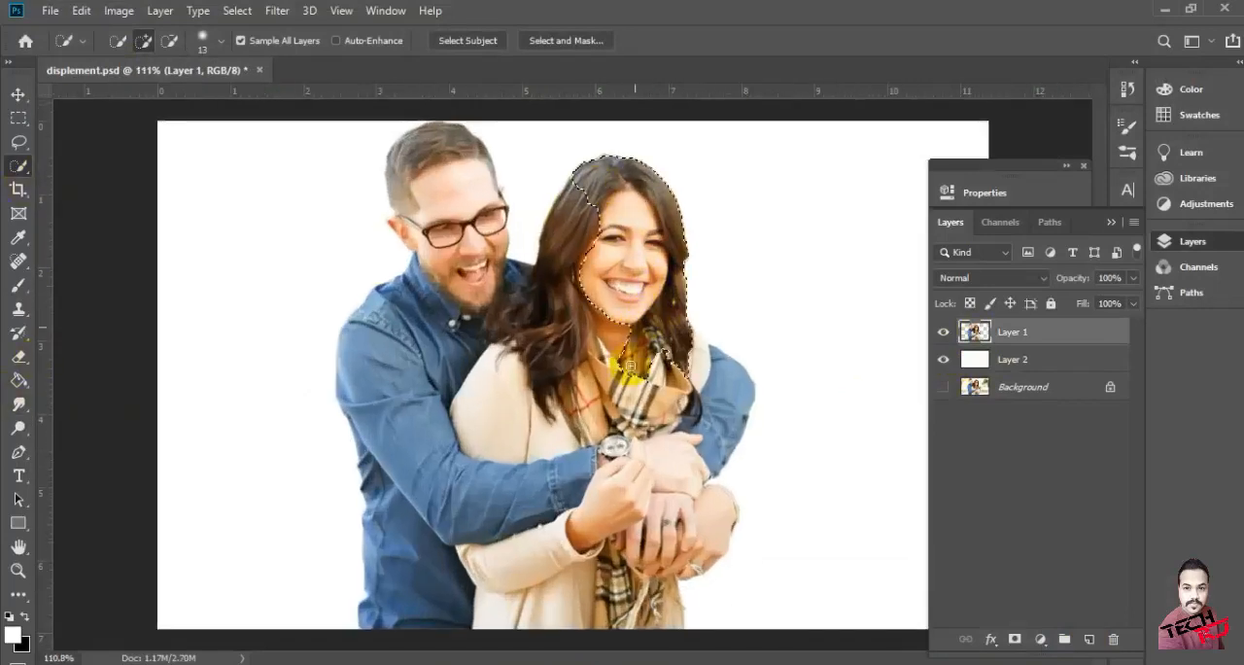
pyautogui.moveTo(538, 436)
pyautogui.mouseDown()
pyautogui.moveTo(507, 431)
pyautogui.moveTo(542, 320)
pyautogui.moveTo(535, 284)
pyautogui.moveTo(514, 264)
pyautogui.moveTo(485, 290)
pyautogui.mouseUp()
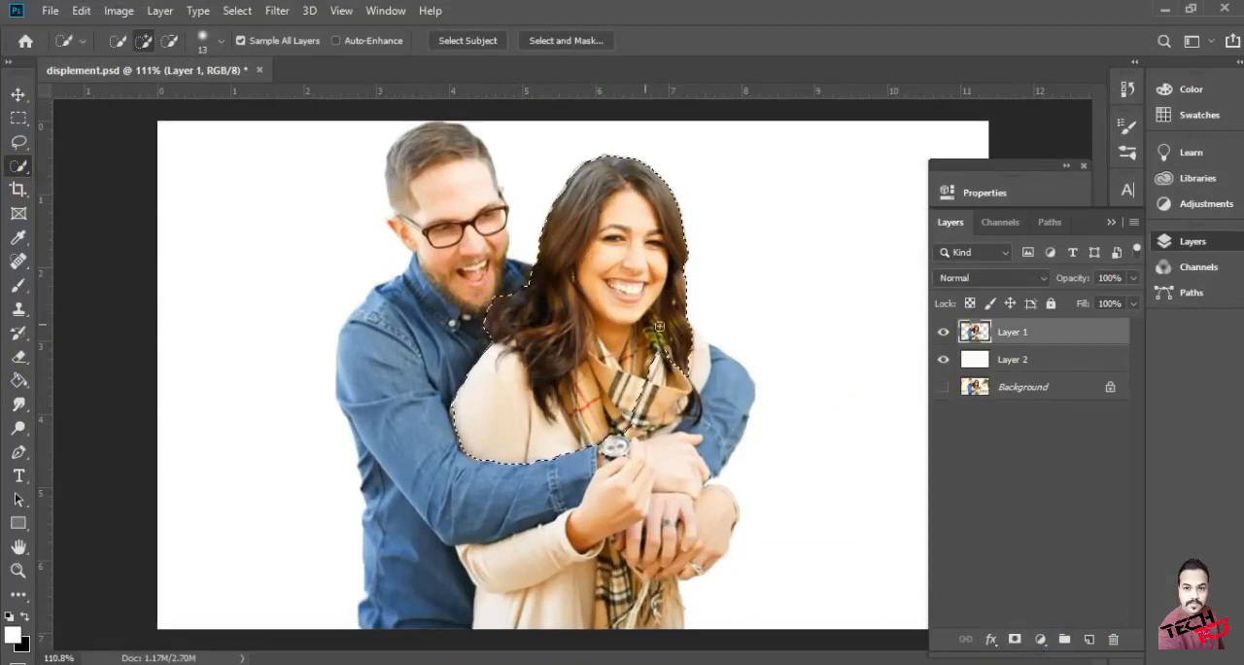
pyautogui.moveTo(690, 352); pyautogui.dragTo(664, 414)
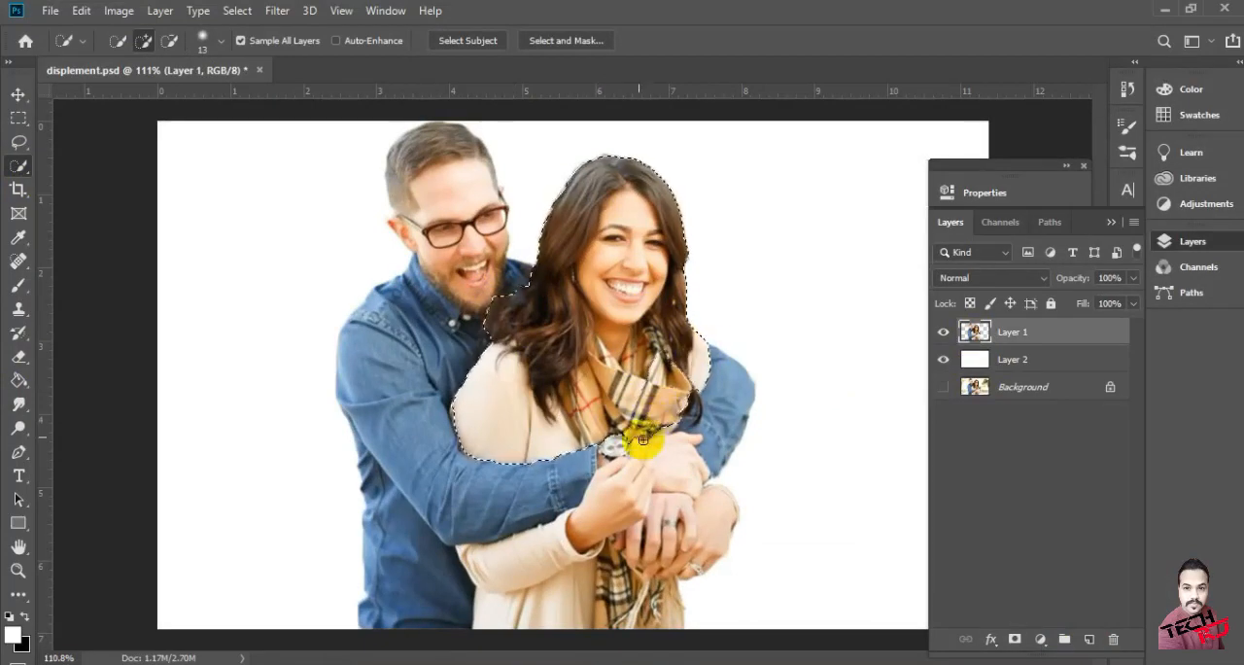
# Extend the selection over the woman's forearm, hand and lower coat, leaving out the man's upper hand
pyautogui.scroll(-3, 700, 404)
pyautogui.scroll(4, 671, 403)
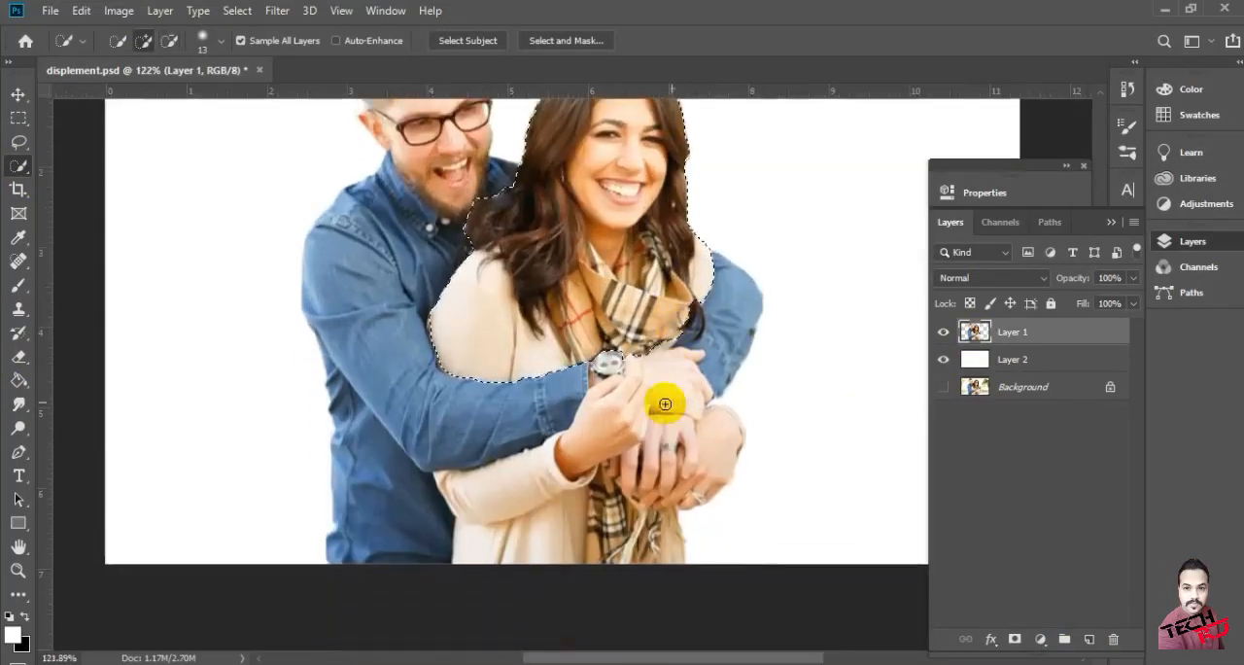
pyautogui.moveTo(584, 441); pyautogui.dragTo(516, 480)
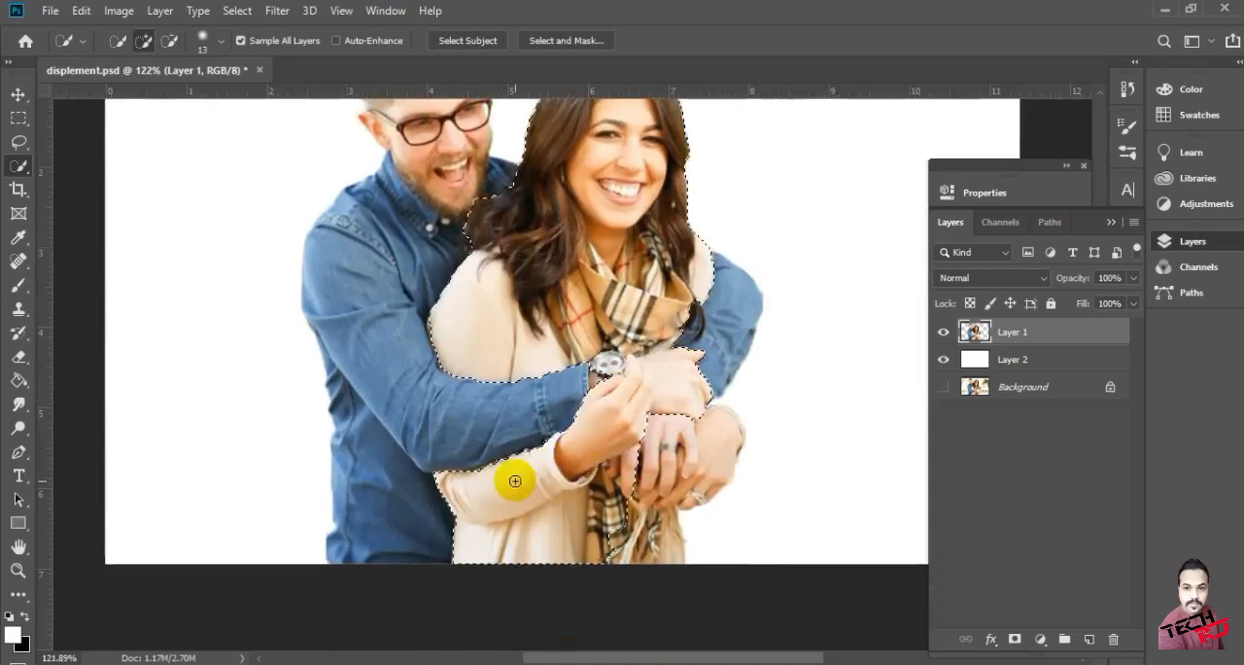
pyautogui.moveTo(673, 357)
pyautogui.mouseDown()
pyautogui.moveTo(672, 369)
pyautogui.moveTo(636, 364)
pyautogui.mouseUp()
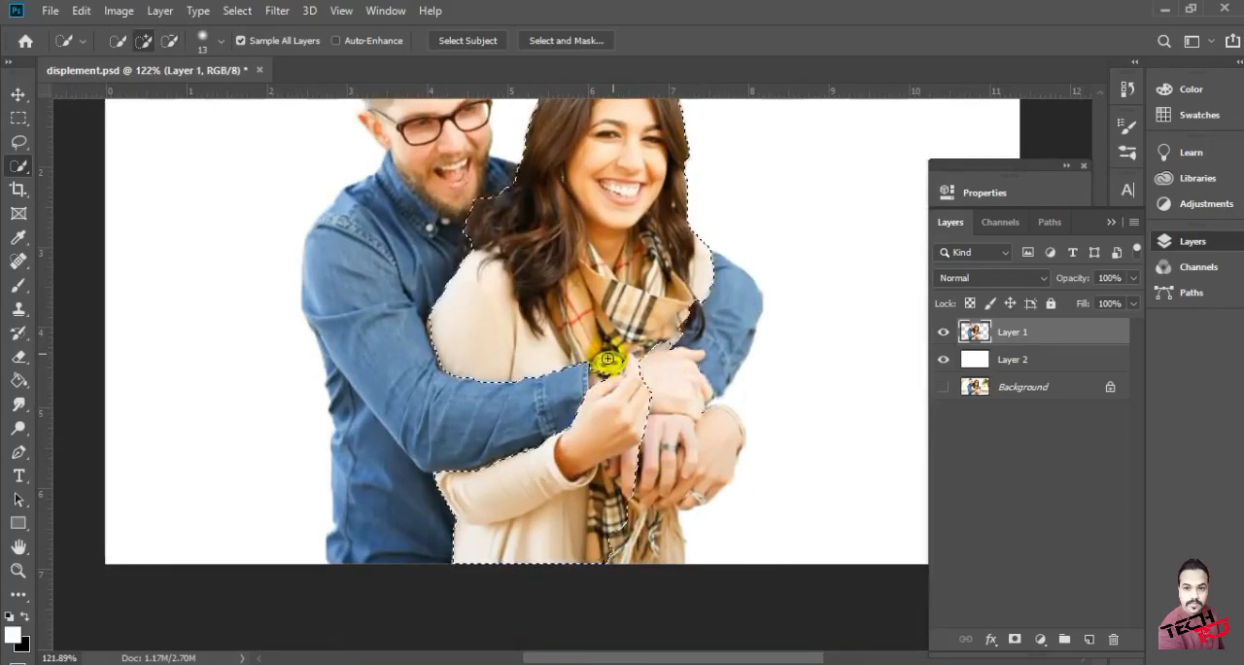
# Refine the selection edge around the man's watch, the woman's fingertips and the bottom of the scarf
pyautogui.scroll(3, 630, 348)
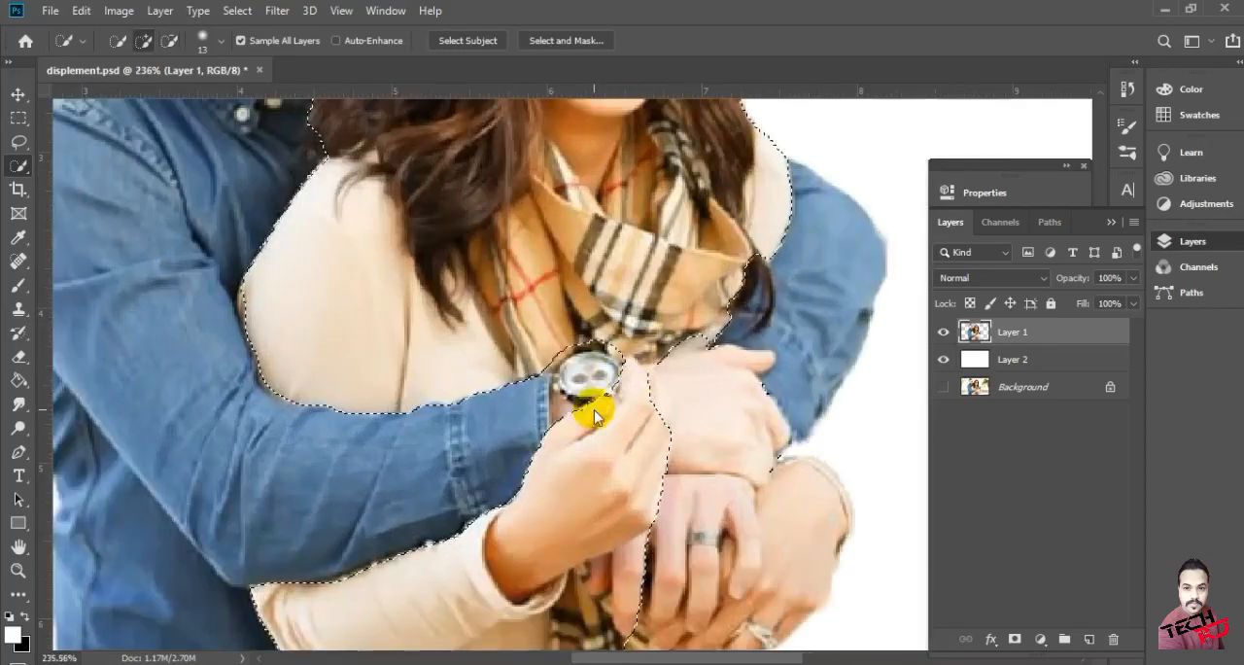
pyautogui.moveTo(558, 352)
pyautogui.mouseDown()
pyautogui.moveTo(575, 341)
pyautogui.moveTo(537, 347)
pyautogui.mouseUp()
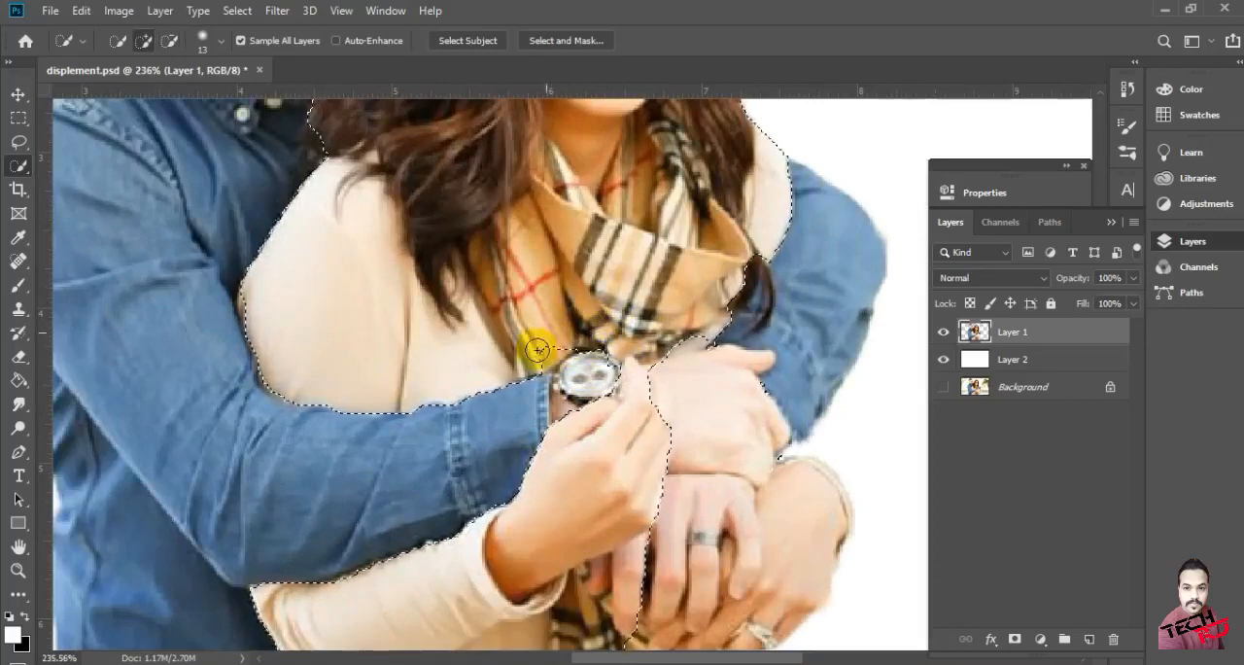
pyautogui.click(644, 360)
pyautogui.moveTo(648, 360); pyautogui.dragTo(634, 352)
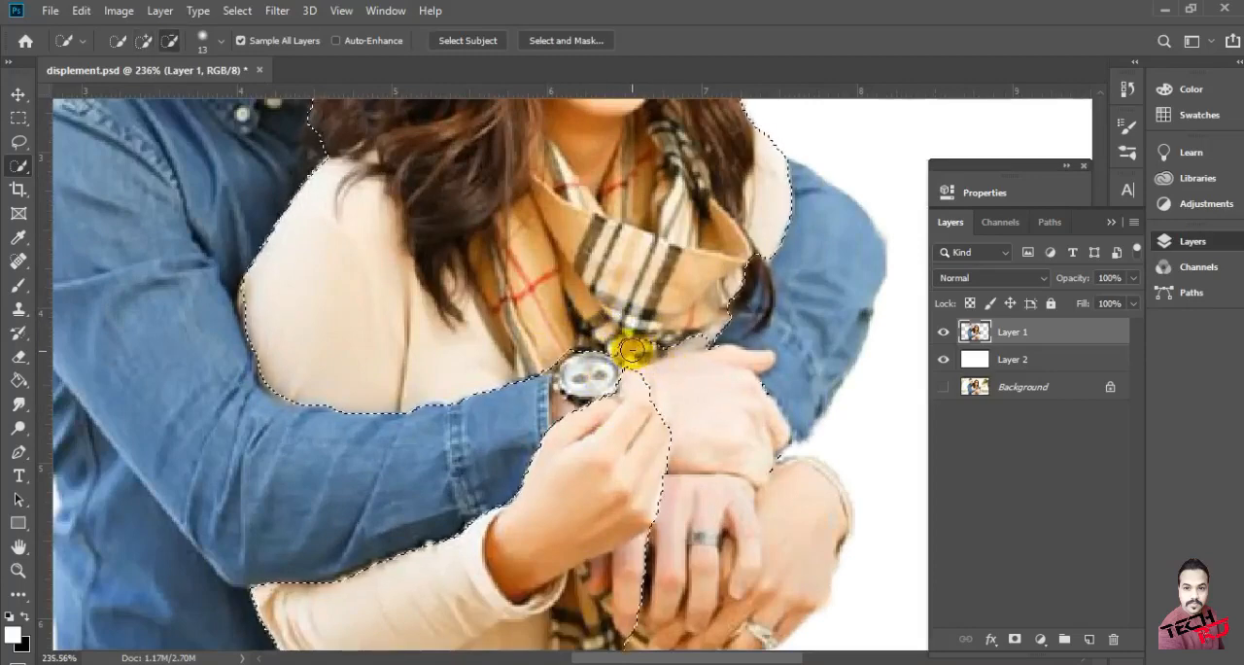
pyautogui.moveTo(658, 344); pyautogui.dragTo(689, 334)
pyautogui.keyDown('alt'); pyautogui.click(670, 364); pyautogui.keyUp('alt')
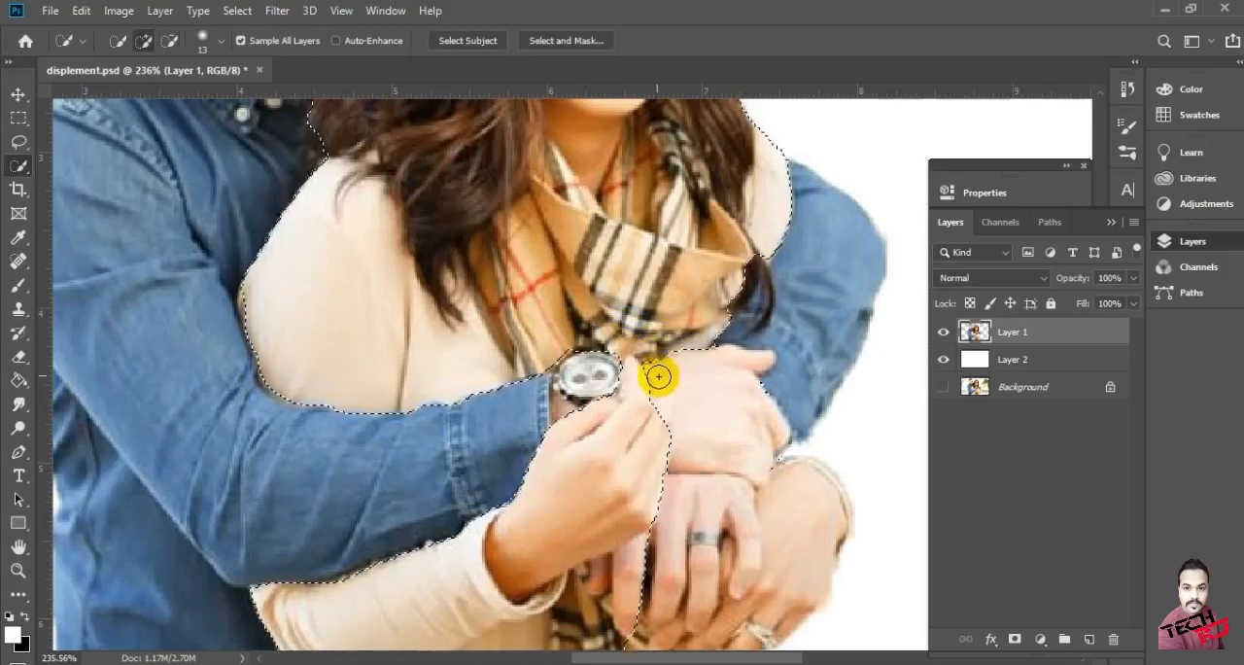
# Add the woman's other hand, her fingers and the hanging scarf fringe to the selection
pyautogui.scroll(-3, 661, 388)
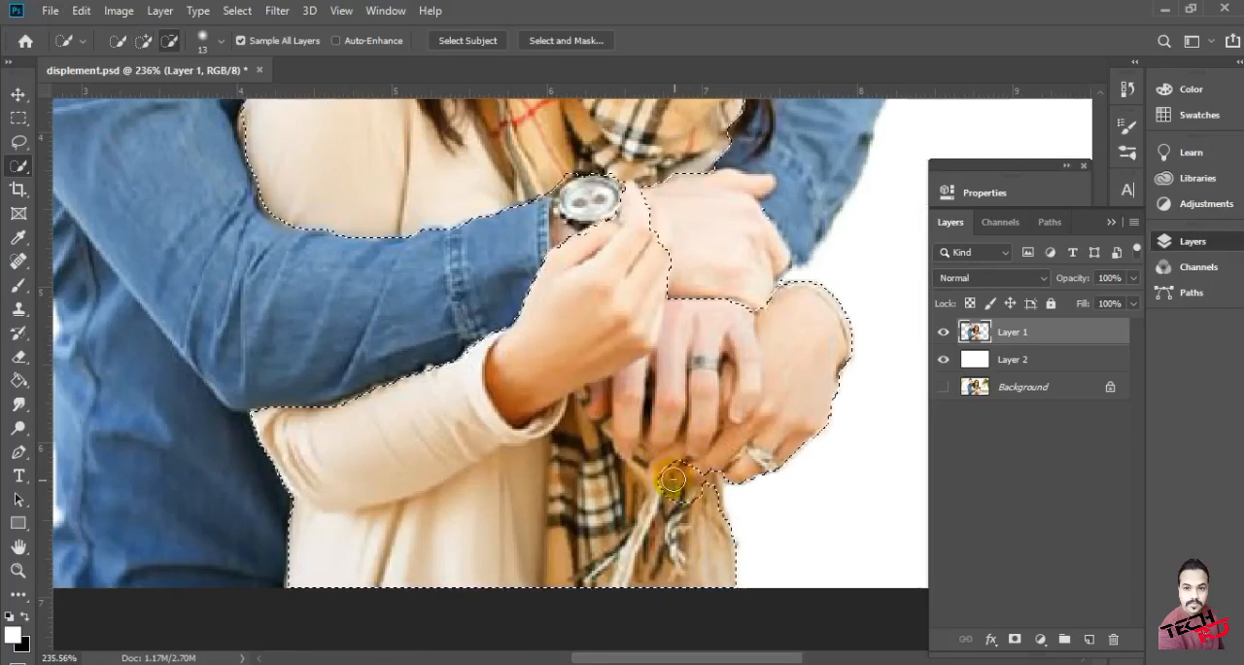
pyautogui.moveTo(657, 506)
pyautogui.mouseDown()
pyautogui.moveTo(683, 530)
pyautogui.moveTo(653, 493)
pyautogui.moveTo(698, 493)
pyautogui.mouseUp()
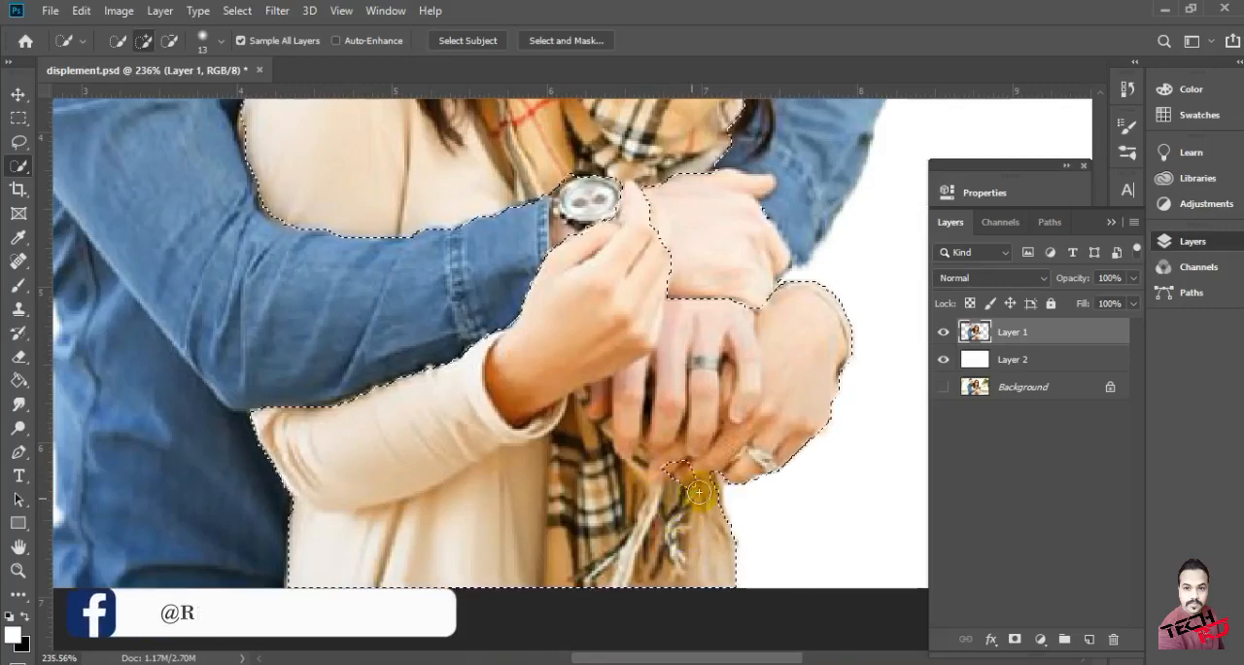
pyautogui.scroll(3, 765, 469)
pyautogui.moveTo(581, 471); pyautogui.dragTo(672, 489)
pyautogui.keyDown('alt'); pyautogui.click(575, 477); pyautogui.keyUp('alt')
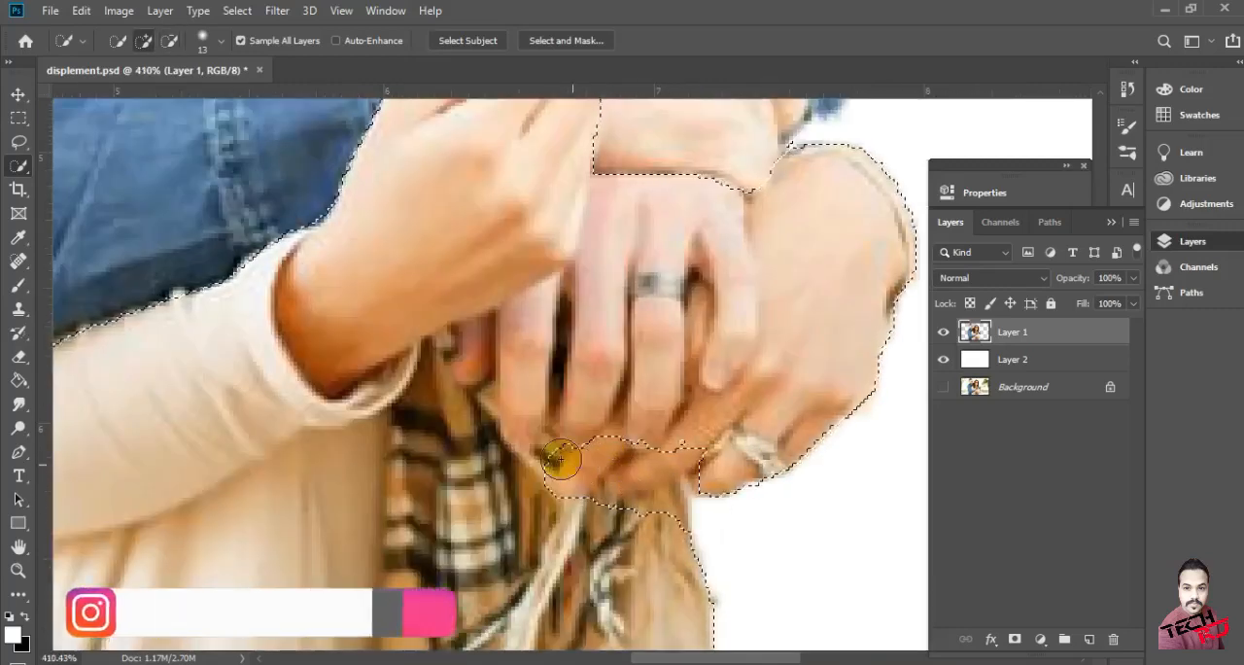
pyautogui.moveTo(661, 492); pyautogui.dragTo(710, 443)
pyautogui.scroll(-5, 711, 443)
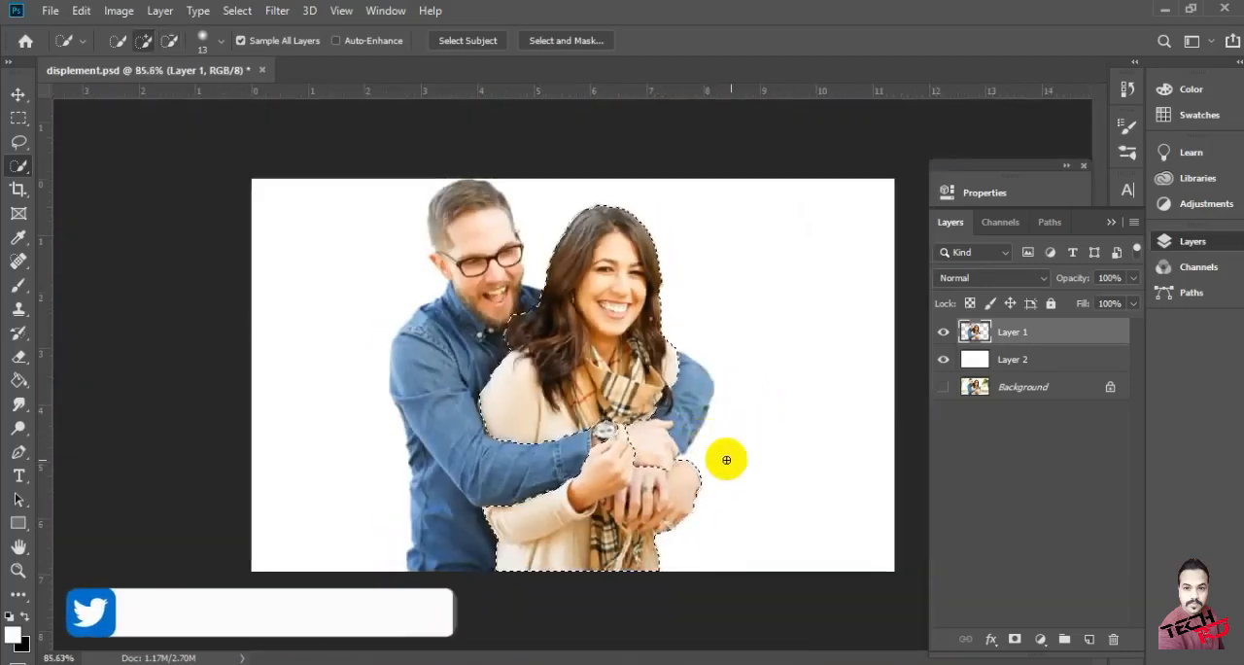
pyautogui.scroll(2, 730, 456)
pyautogui.scroll(2, 736, 486)
pyautogui.scroll(-4, 787, 534)
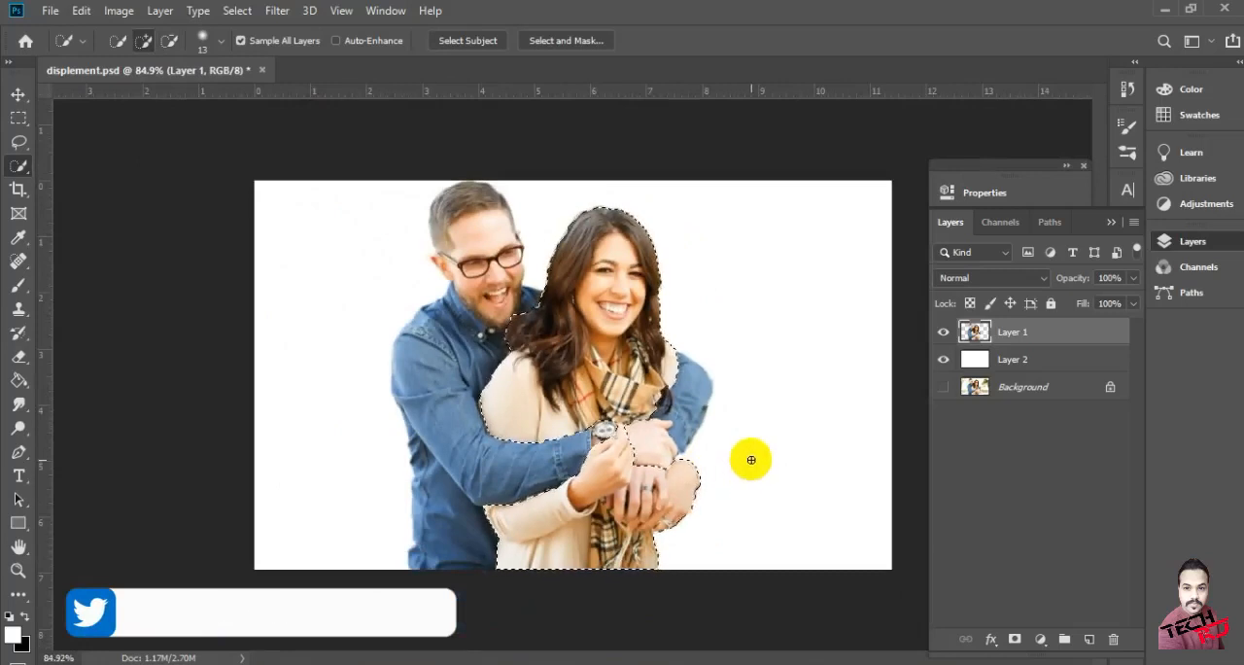
pyautogui.click(277, 11)
pyautogui.moveTo(238, 11)
pyautogui.click(279, 253)
pyautogui.click(1074, 555)
pyautogui.click(1093, 586)
pyautogui.click(1102, 627)
pyautogui.hotkey('ctrl', 'z')
# Subtract the man's hand wearing the ring from the woman's selection
pyautogui.scroll(3, 670, 472)
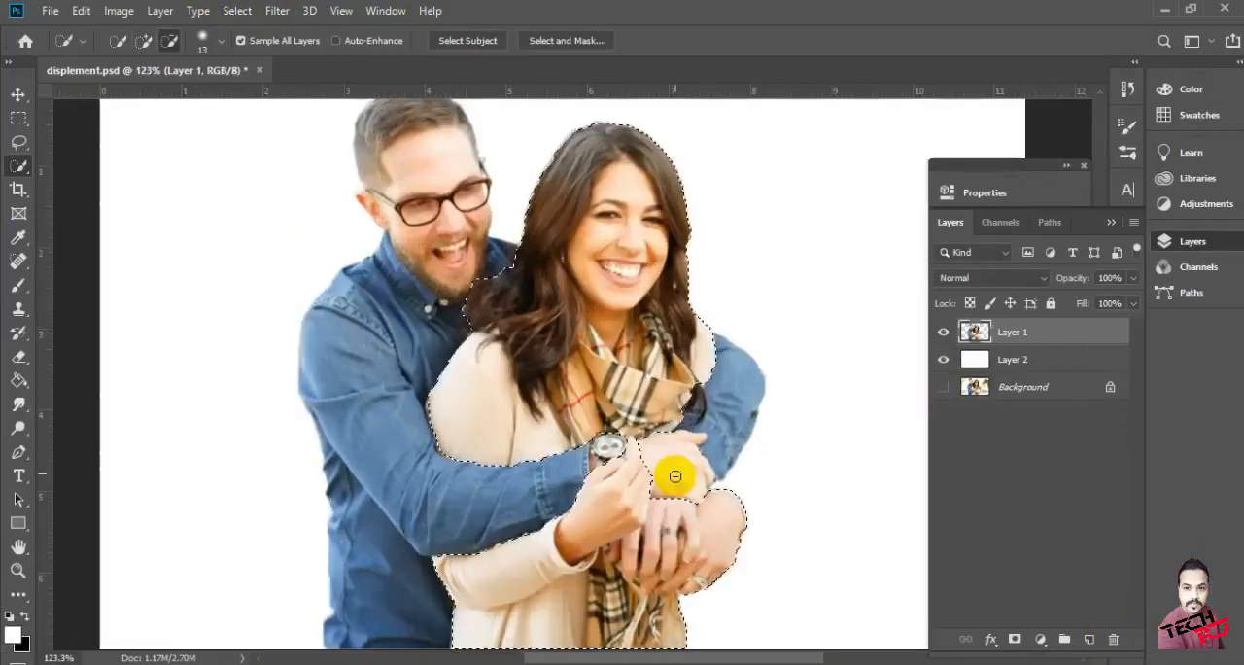
pyautogui.scroll(-2, 675, 470)
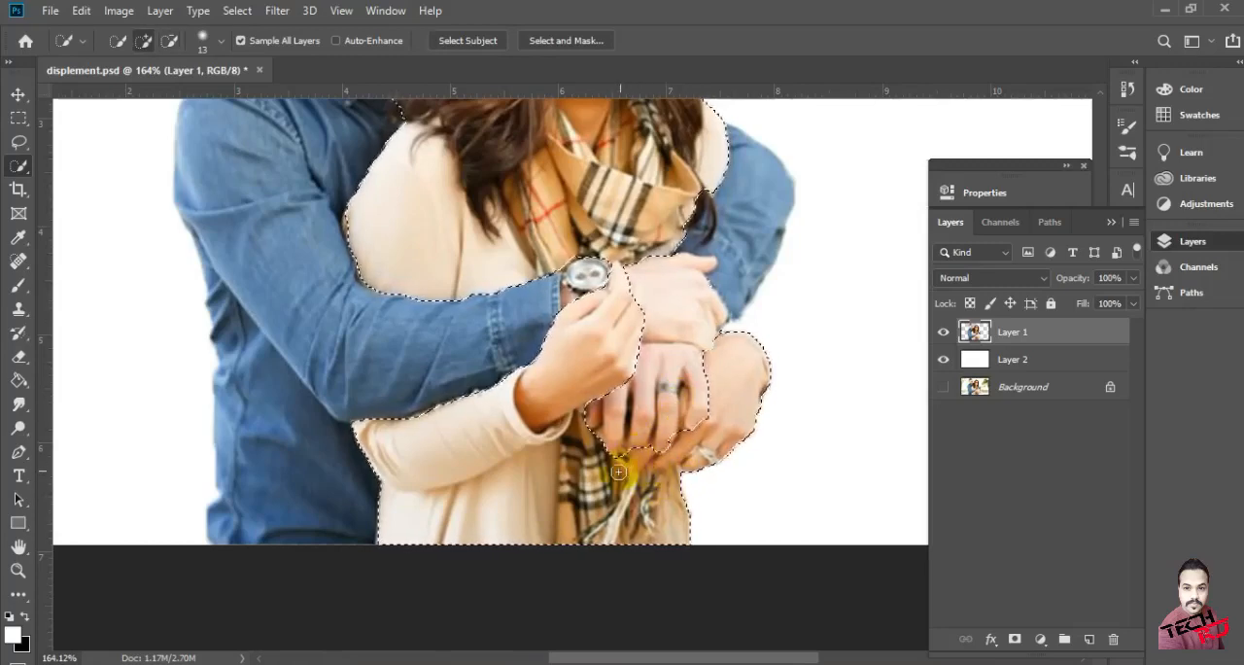
pyautogui.scroll(-3, 766, 378)
# Output the woman's selection through Select and Mask as a new layer with a layer mask
pyautogui.click(238, 11)
pyautogui.click(301, 250)
pyautogui.click(1118, 555)
pyautogui.click(1089, 618)
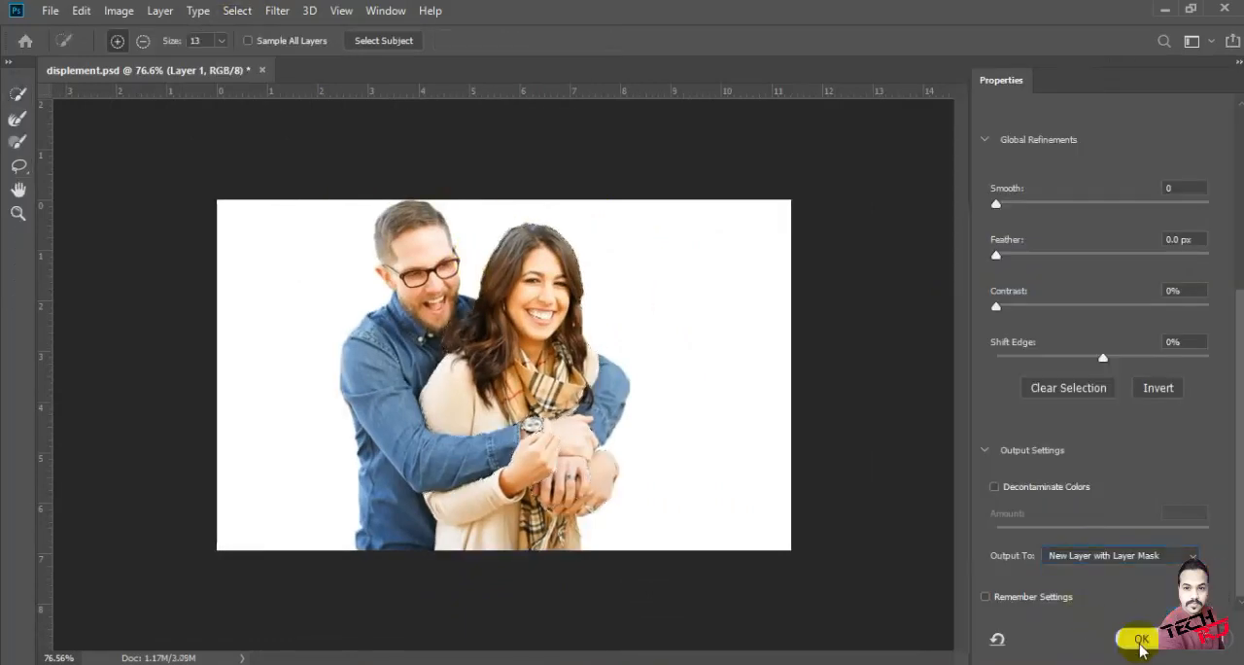
pyautogui.click(1137, 639)
# Desaturate Layer 1, with Layer 1 shown and Layer 2 hidden
pyautogui.click(942, 361)
pyautogui.click(943, 387)
pyautogui.click(944, 362)
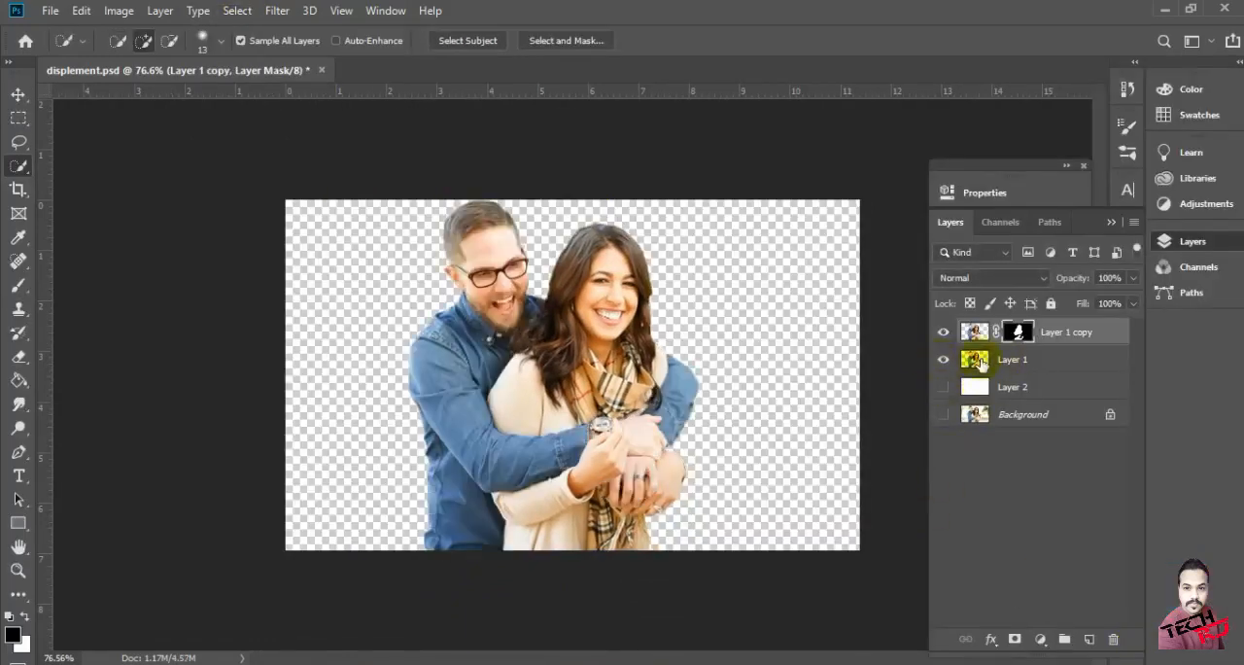
pyautogui.click(944, 361)
pyautogui.click(1035, 362)
pyautogui.hotkey('ctrl', 'shift', 'u')
# Add a Hue/Saturation adjustment above Layer 1 with Lightness set to -38
pyautogui.click(1040, 638)
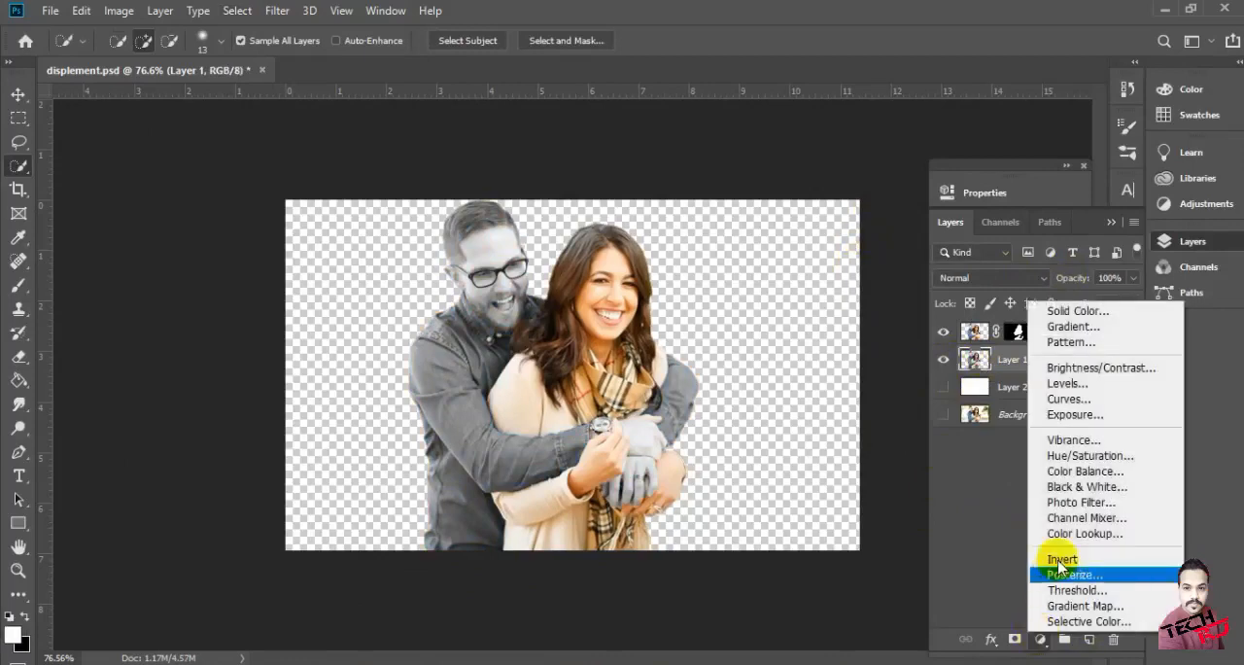
pyautogui.click(1069, 461)
pyautogui.moveTo(812, 388); pyautogui.dragTo(782, 389)
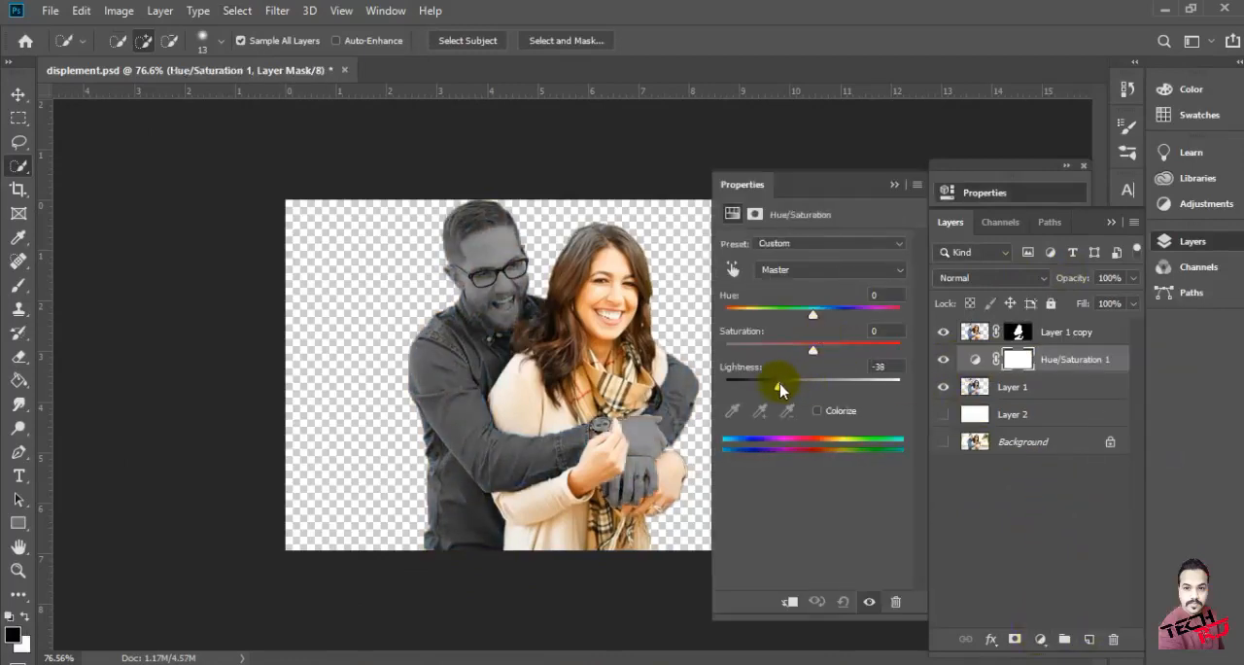
pyautogui.click(893, 186)
pyautogui.scroll(4, 569, 374)
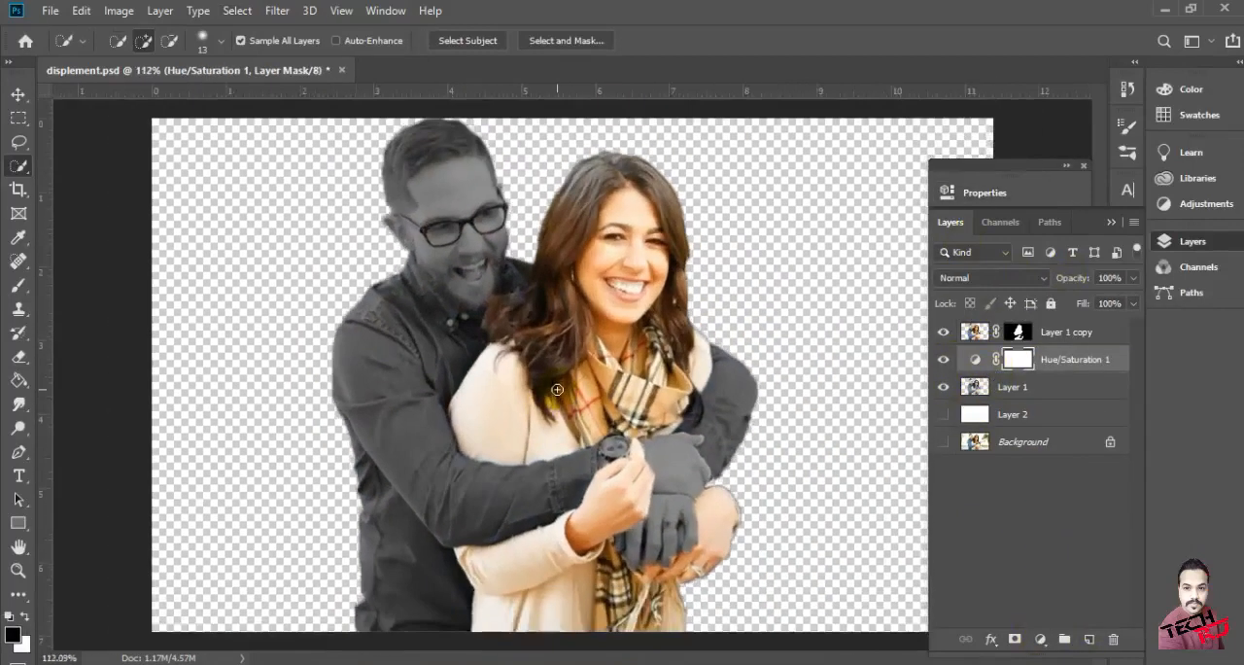
# Undo the Hue/Saturation adjustment, the desaturation and the masked layer, back to the woman's selection
pyautogui.scroll(-6, 563, 371)
pyautogui.scroll(-1, 563, 372)
pyautogui.hotkey('ctrl', 'z')
pyautogui.hotkey('ctrl', 'z')
pyautogui.hotkey('ctrl', 'z')
pyautogui.hotkey('ctrl', 'z')
pyautogui.hotkey('ctrl', 'z')
pyautogui.hotkey('ctrl', 'z')
pyautogui.hotkey('ctrl', 'z')
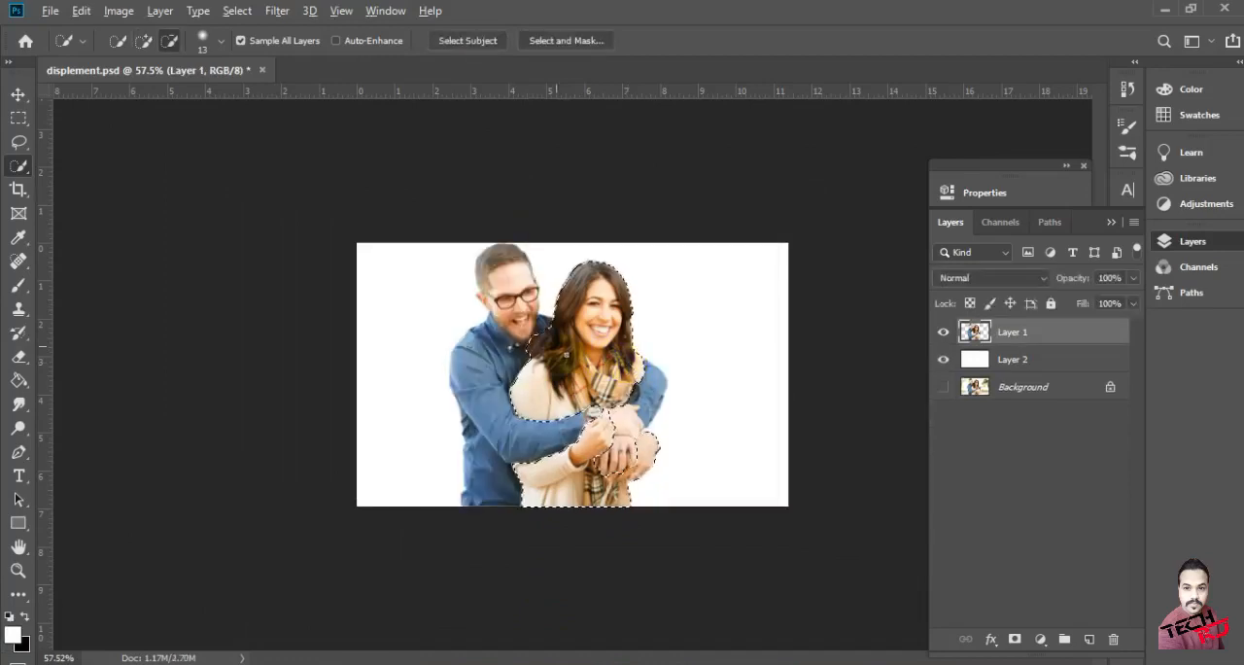
# Refine the selection in Select and Mask with Smooth 3 and Feather 0.4 px, output as a new layer with a layer mask
pyautogui.scroll(9, 566, 337)
pyautogui.scroll(-7, 567, 337)
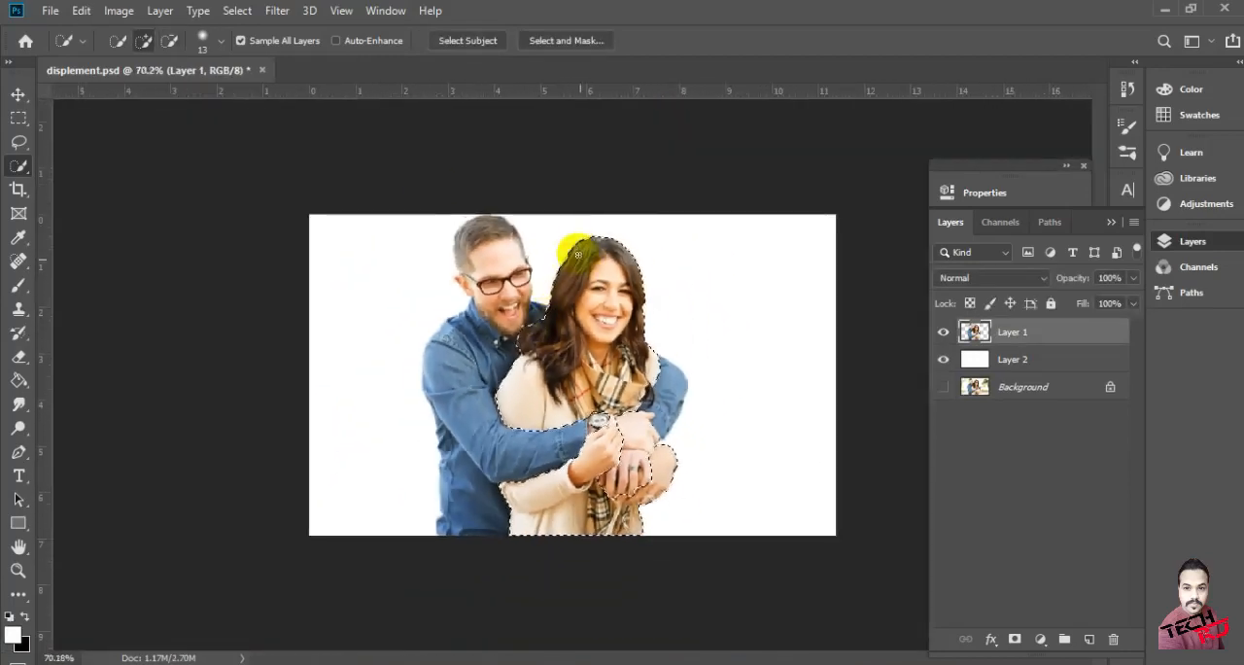
pyautogui.click(241, 11)
pyautogui.click(280, 250)
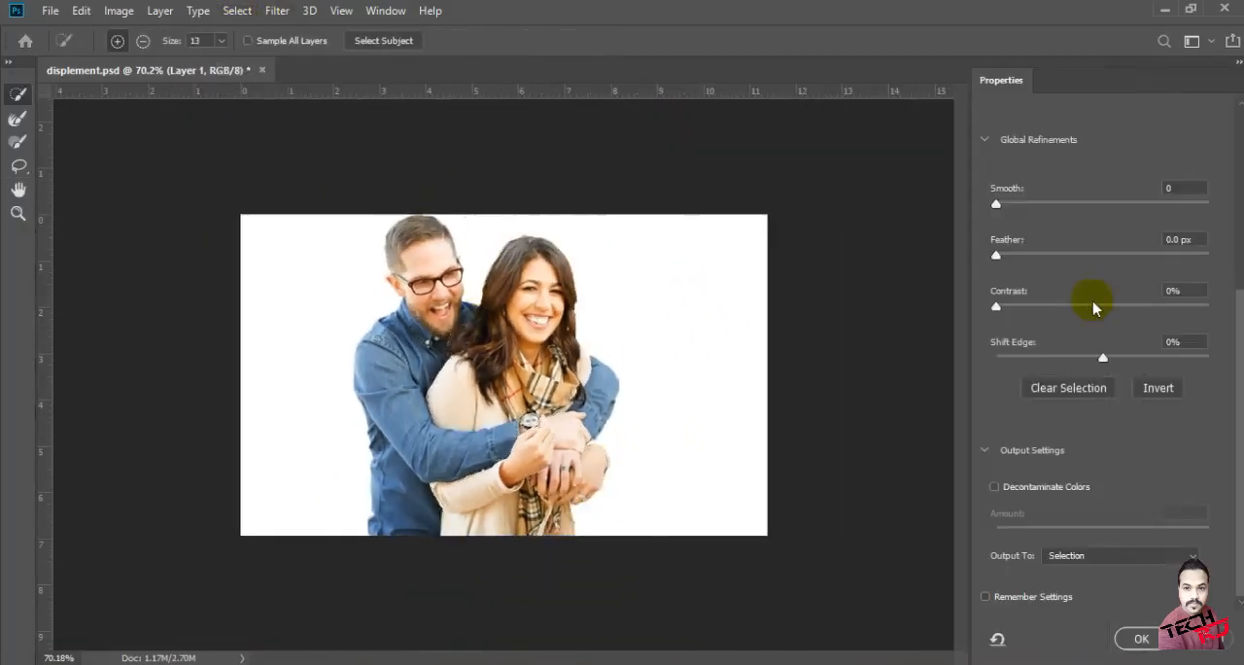
pyautogui.moveTo(1017, 211); pyautogui.dragTo(1008, 206)
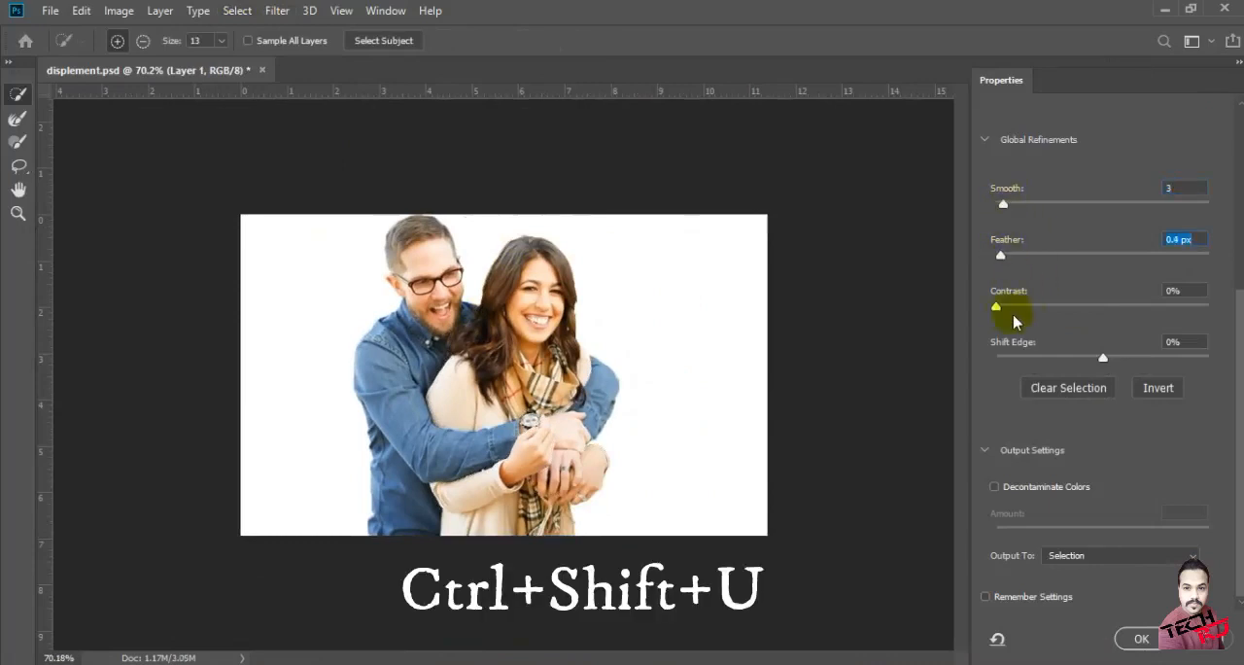
pyautogui.click(1120, 555)
pyautogui.click(1089, 608)
pyautogui.click(1139, 638)
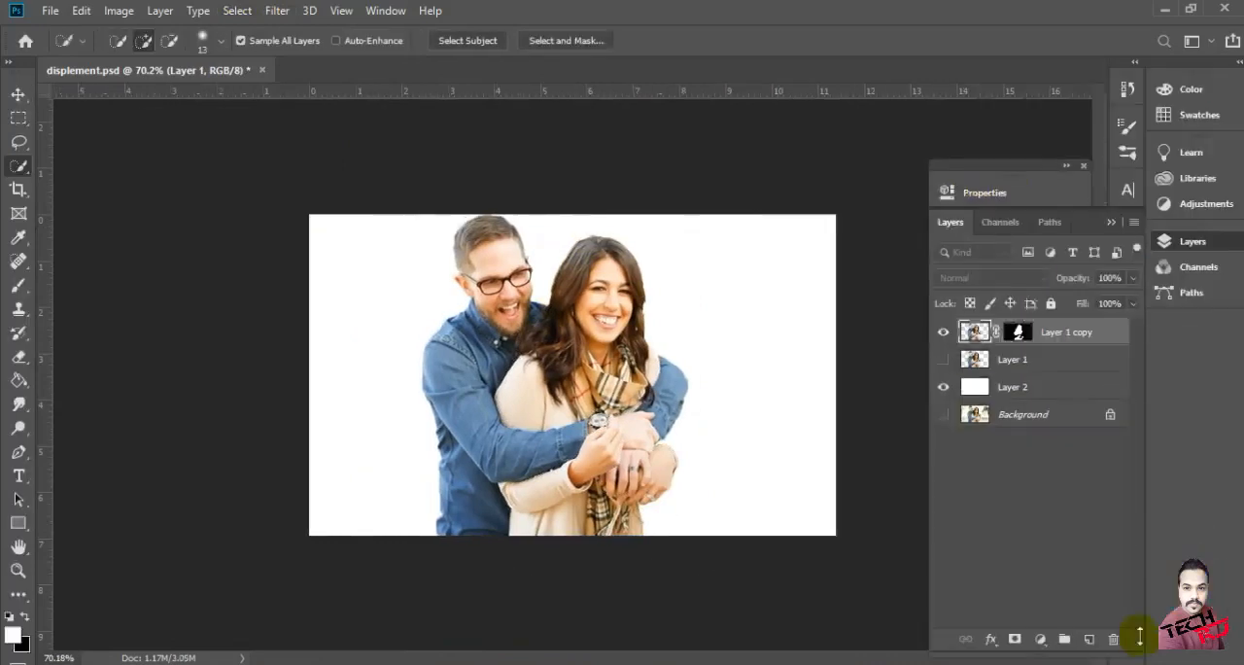
# Hide Layer 2, then show Layer 1 and desaturate it
pyautogui.click(944, 387)
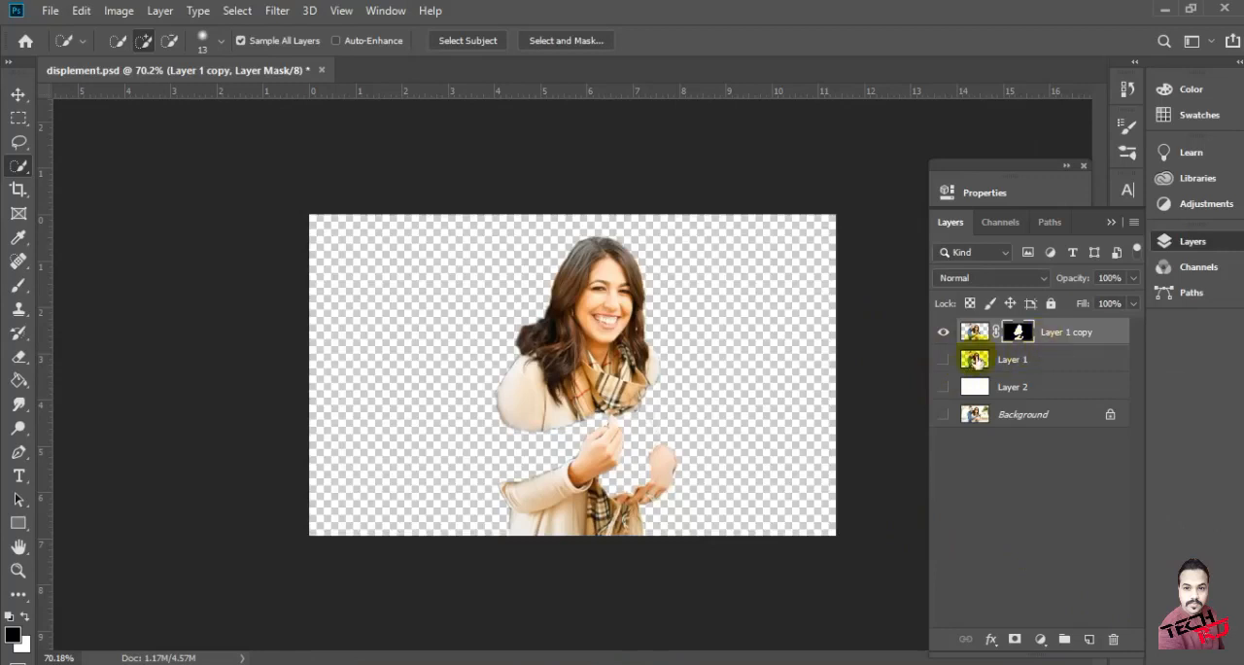
pyautogui.click(943, 360)
pyautogui.click(977, 360)
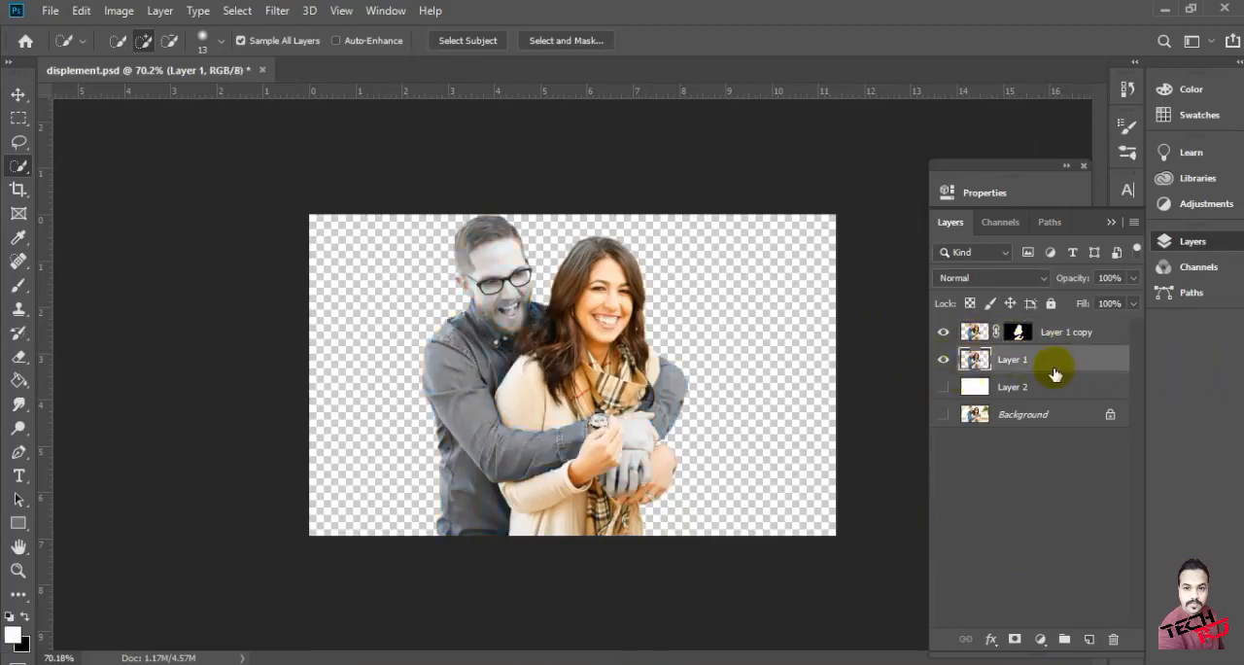
# Add a Hue/Saturation adjustment above Layer 1 and lower its Lightness to -40
pyautogui.click(1040, 639)
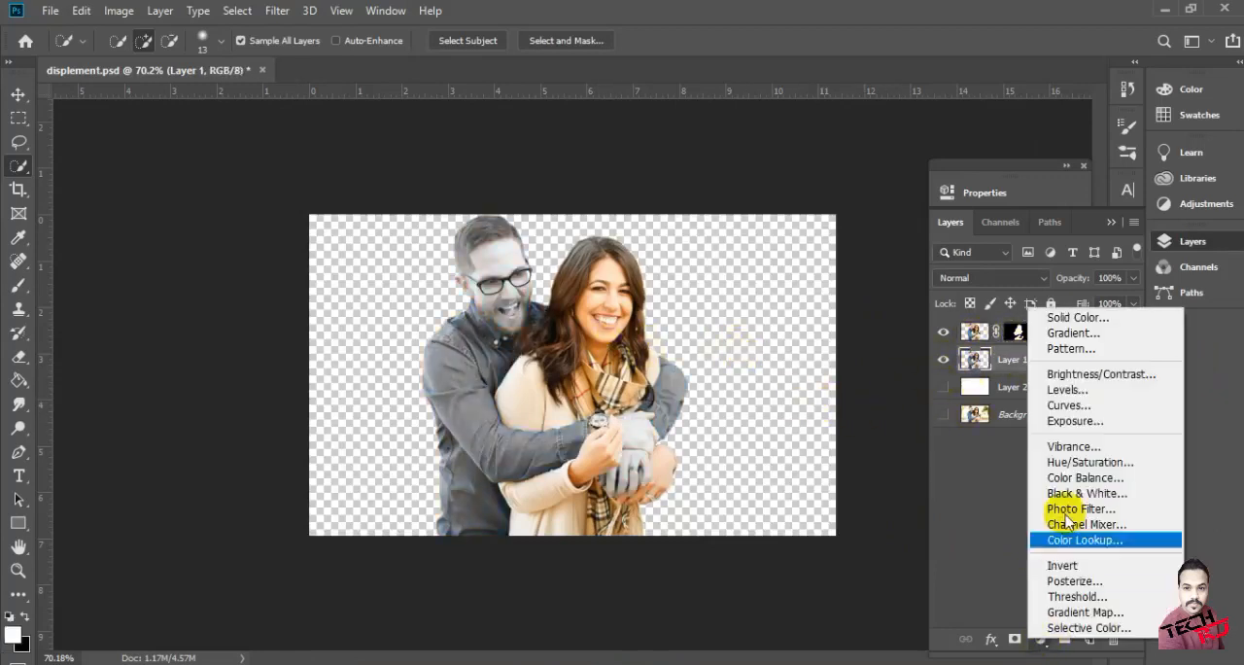
pyautogui.click(1042, 468)
pyautogui.moveTo(811, 386); pyautogui.dragTo(776, 386)
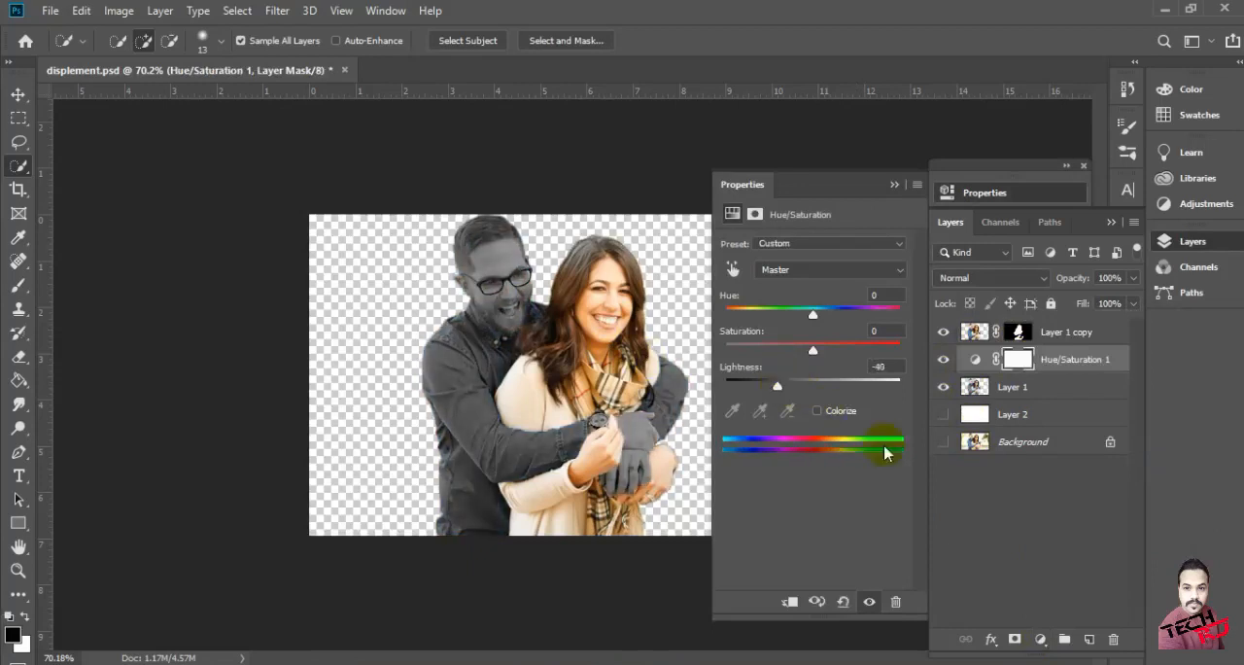
# Add a text box covering the whole canvas above the Hue/Saturation adjustment, filled with repeated water-effect phrases in black 9 pt Arial Regular
pyautogui.click(895, 185)
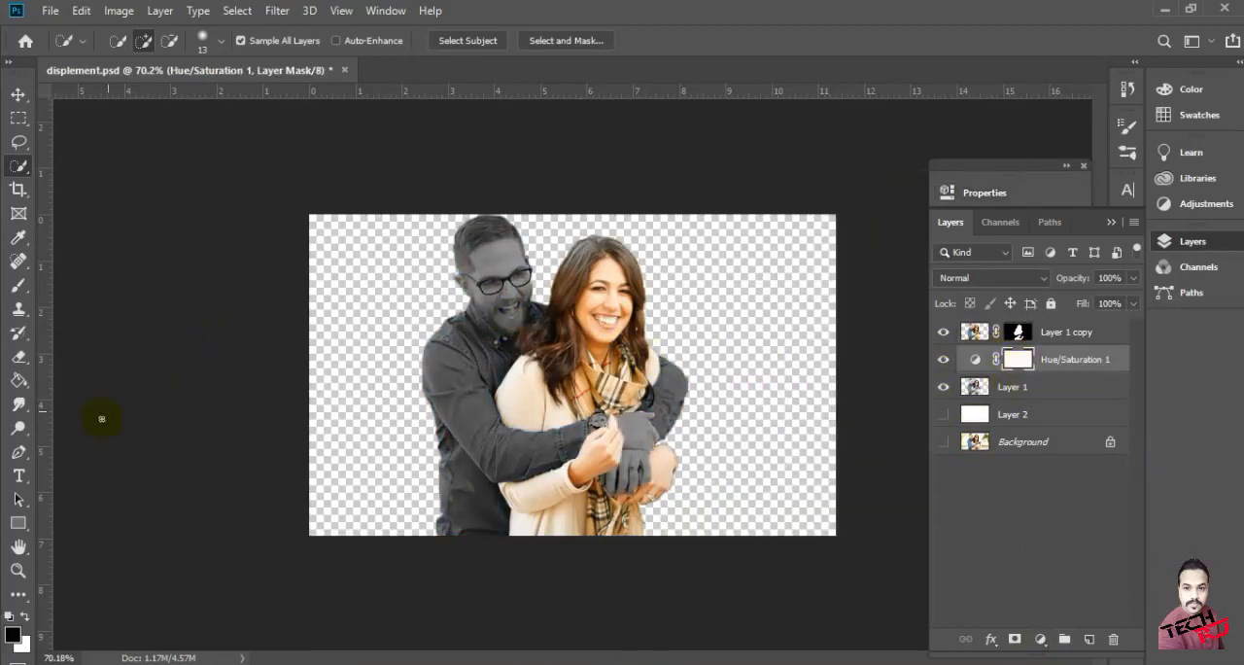
pyautogui.click(18, 476)
pyautogui.moveTo(311, 215); pyautogui.dragTo(835, 534)
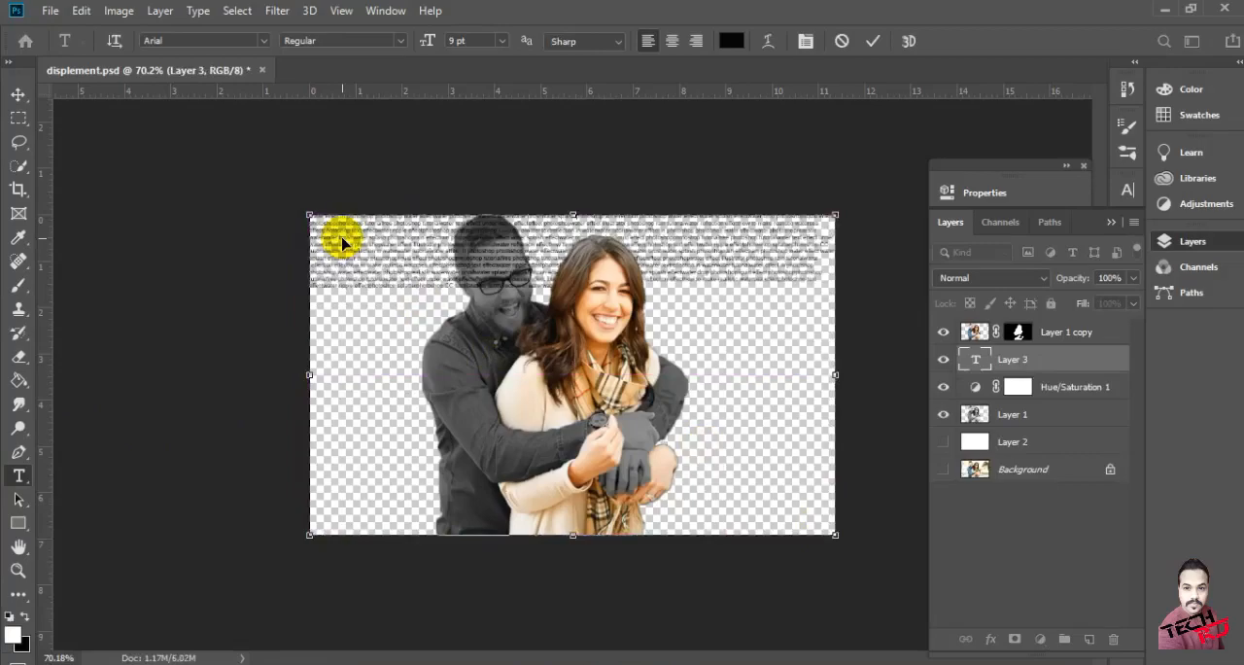
pyautogui.click(873, 41)
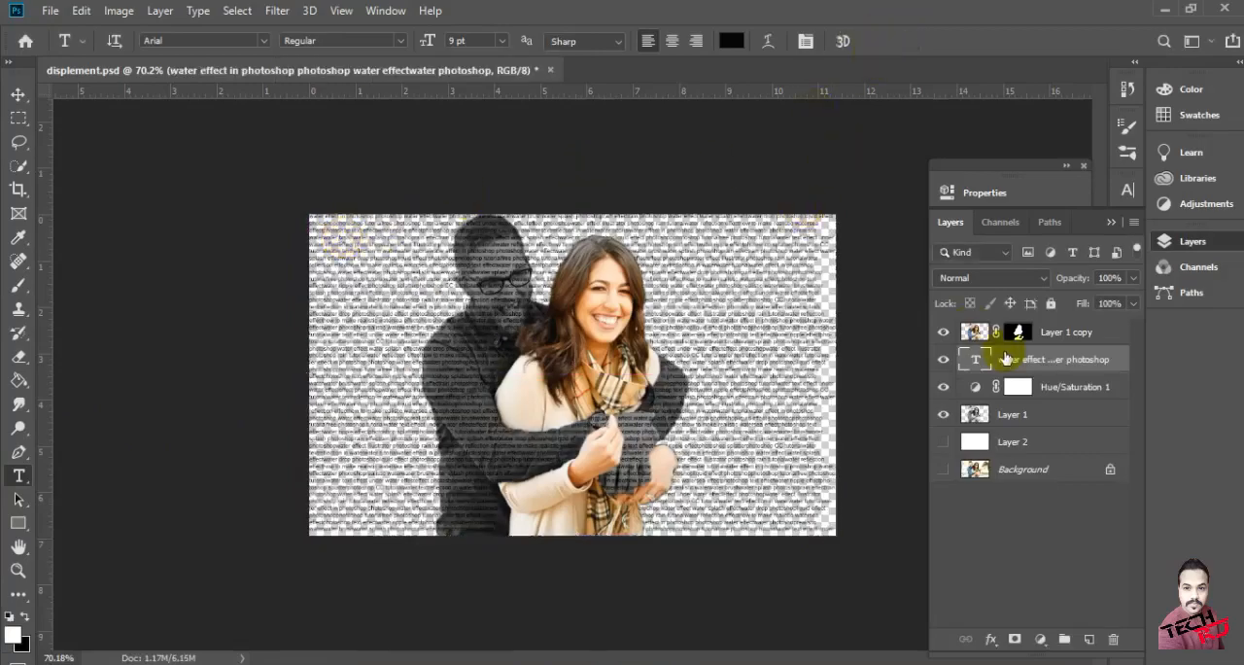
# Apply the Displace filter to the rasterized text with scales of 5, Stretch To Fit and Repeat Edge Pixels, using the saved displacement map
pyautogui.scroll(5, 681, 216)
pyautogui.scroll(-5, 694, 258)
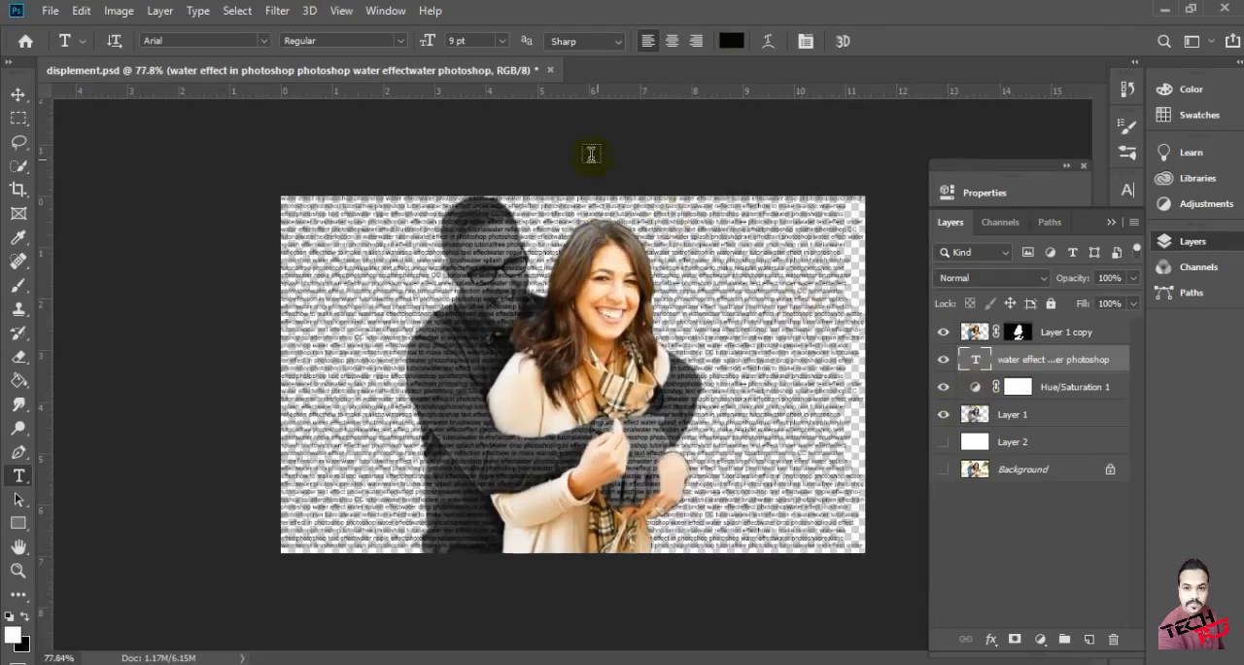
pyautogui.click(277, 11)
pyautogui.moveTo(320, 262)
pyautogui.click(564, 243)
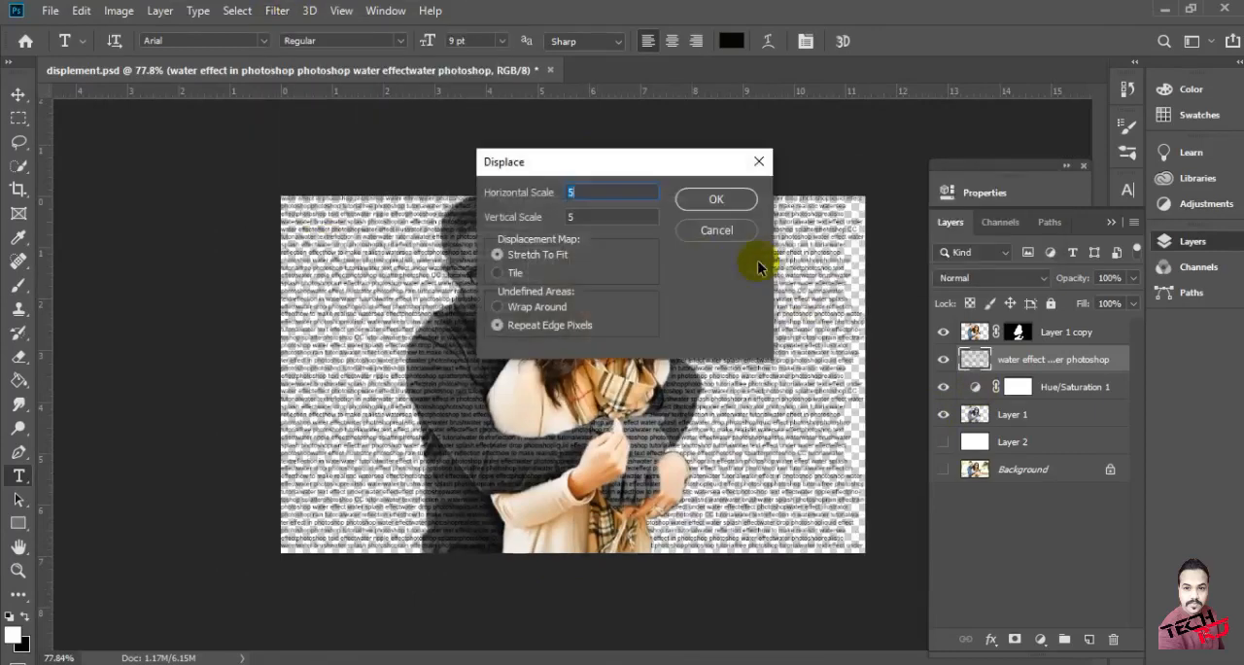
pyautogui.click(717, 198)
pyautogui.click(418, 183)
pyautogui.doubleClick(416, 165)
pyautogui.click(1040, 639)
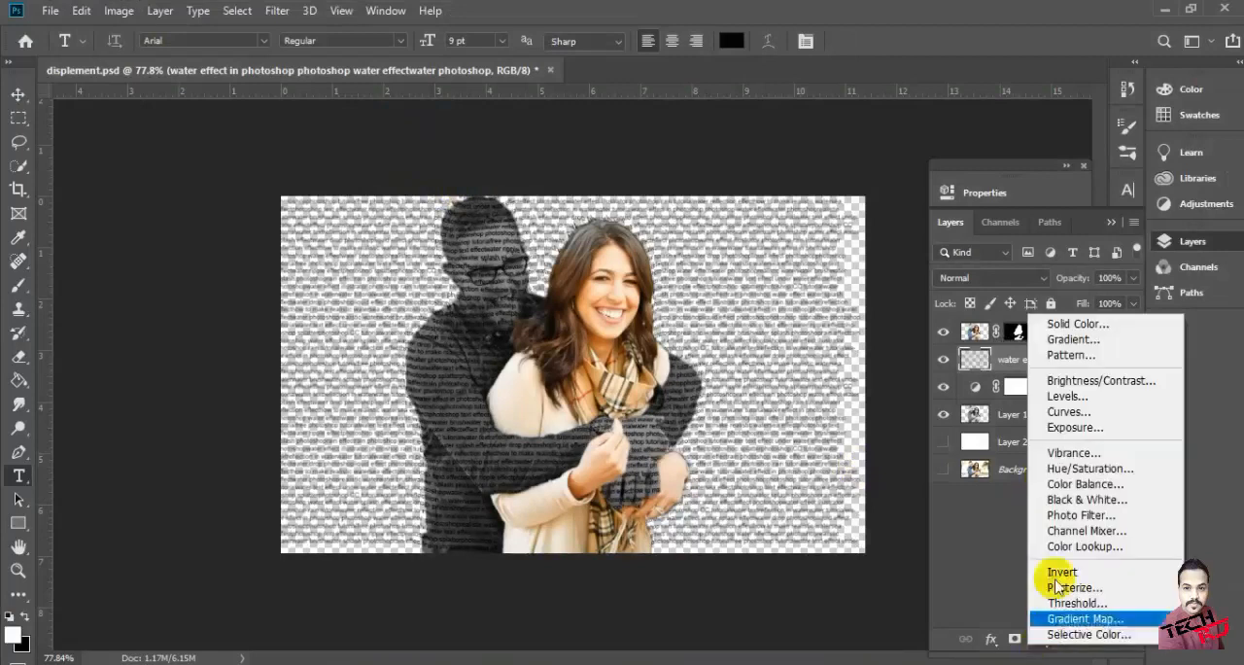
pyautogui.click(1069, 450)
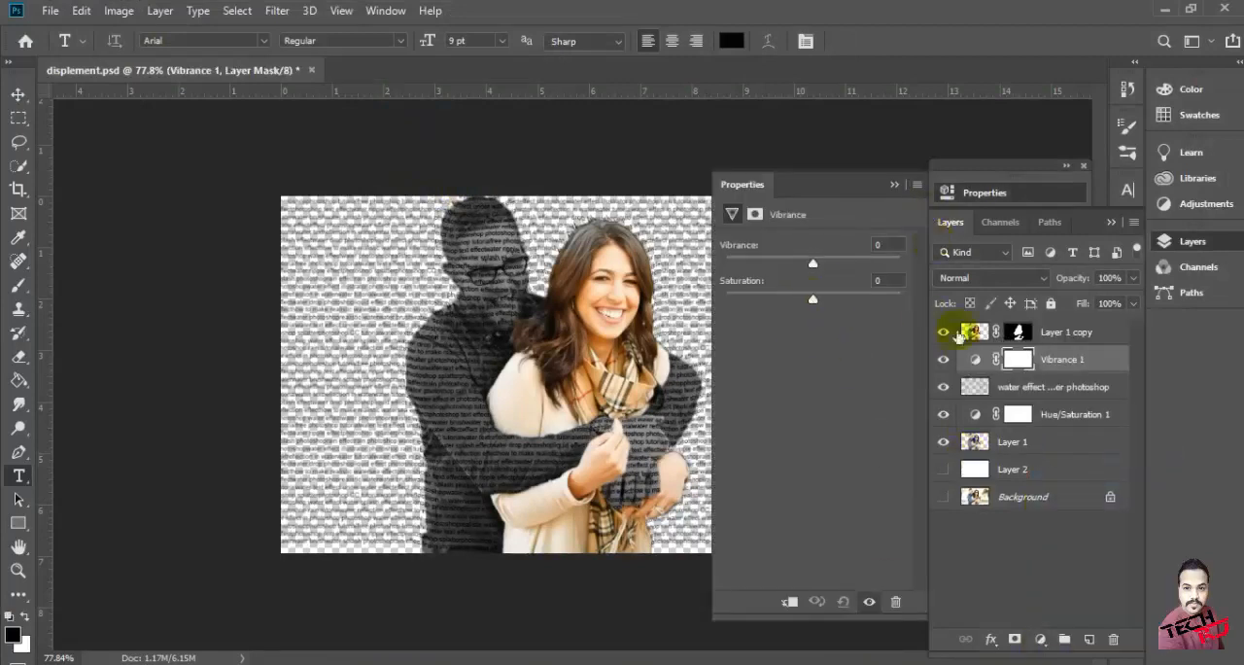
pyautogui.click(895, 602)
pyautogui.click(530, 262)
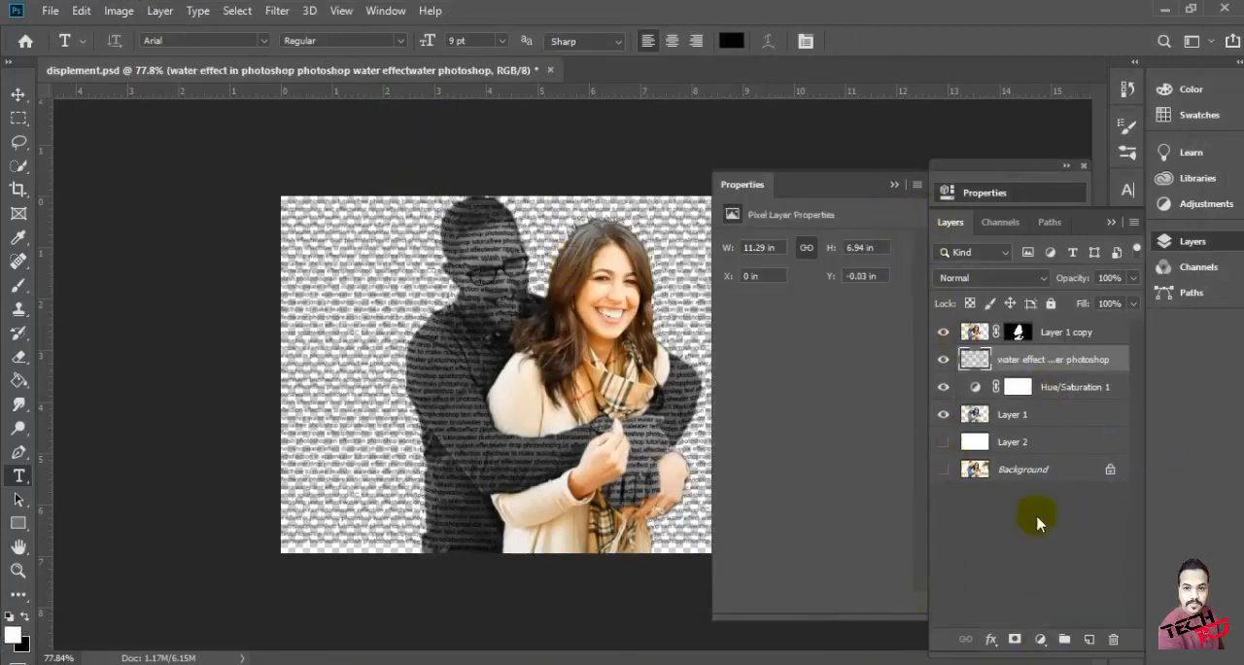
pyautogui.click(894, 185)
# Add a Hue/Saturation adjustment clipped to the displaced text layer and lower its Lightness to -40
pyautogui.click(1042, 639)
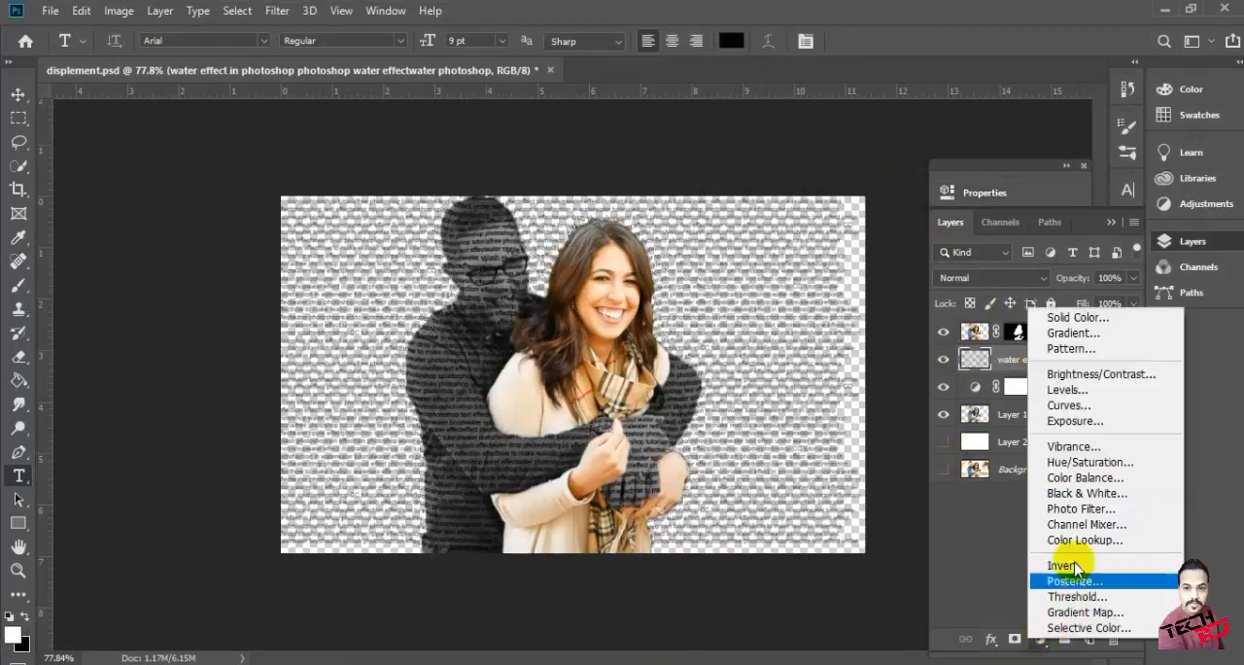
pyautogui.click(1070, 469)
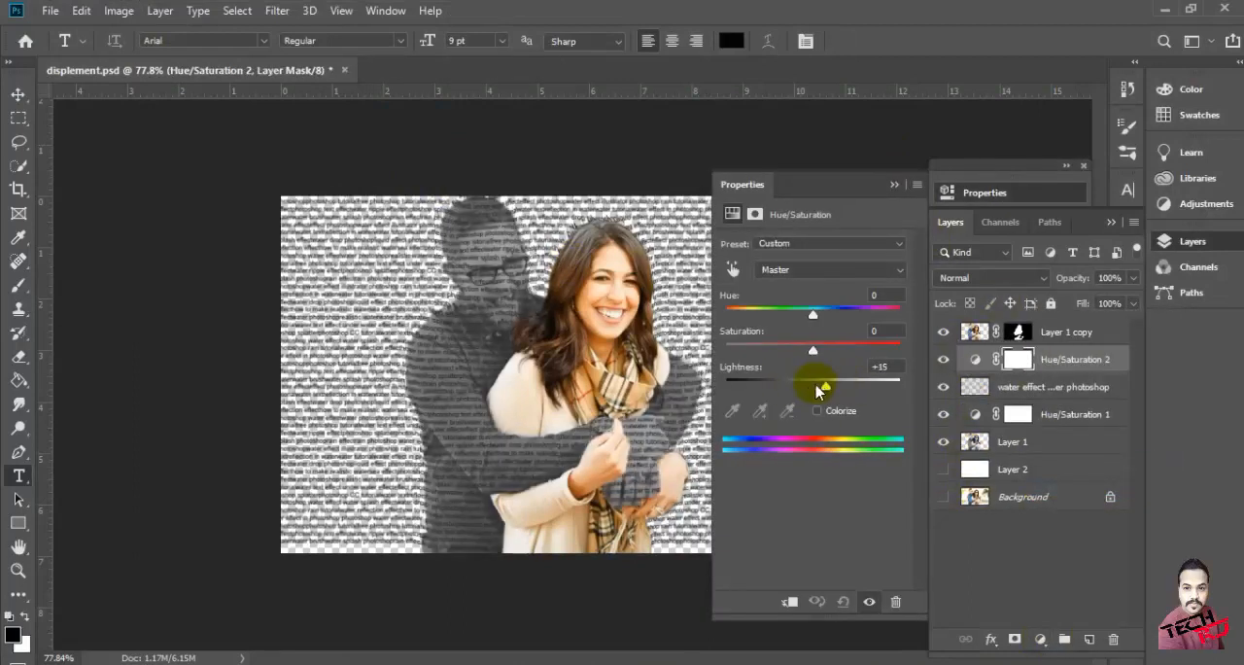
pyautogui.click(789, 602)
pyautogui.moveTo(809, 383); pyautogui.dragTo(767, 382)
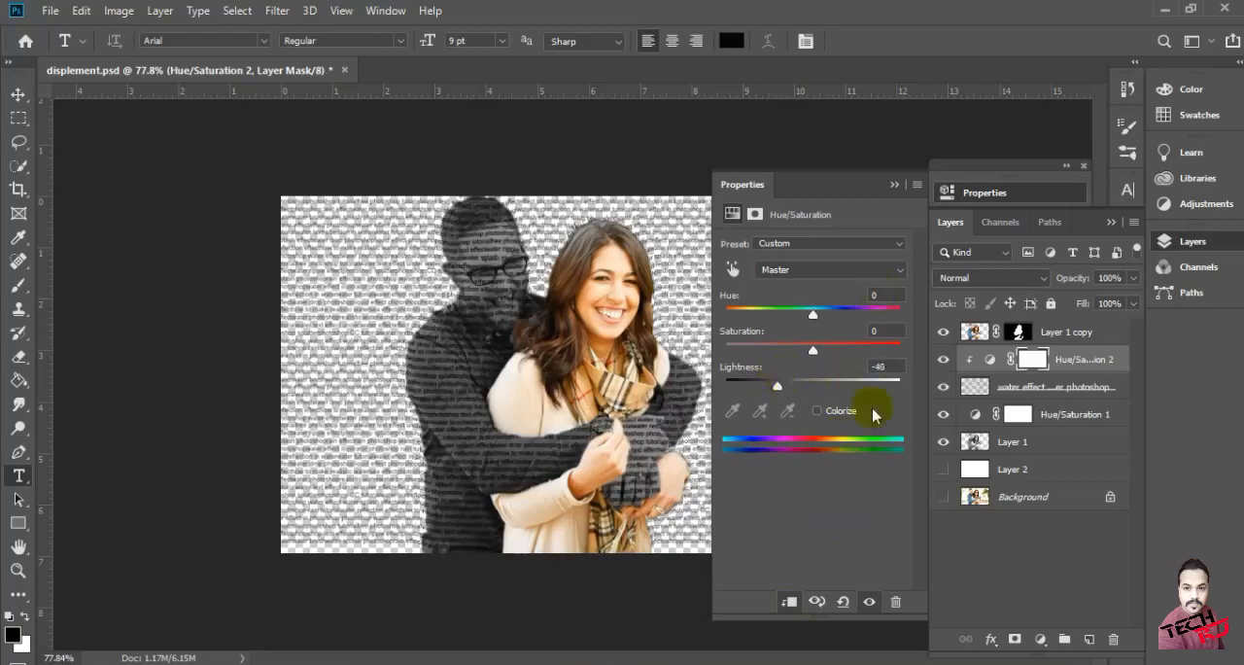
pyautogui.click(790, 602)
pyautogui.click(791, 603)
pyautogui.click(790, 602)
pyautogui.click(895, 185)
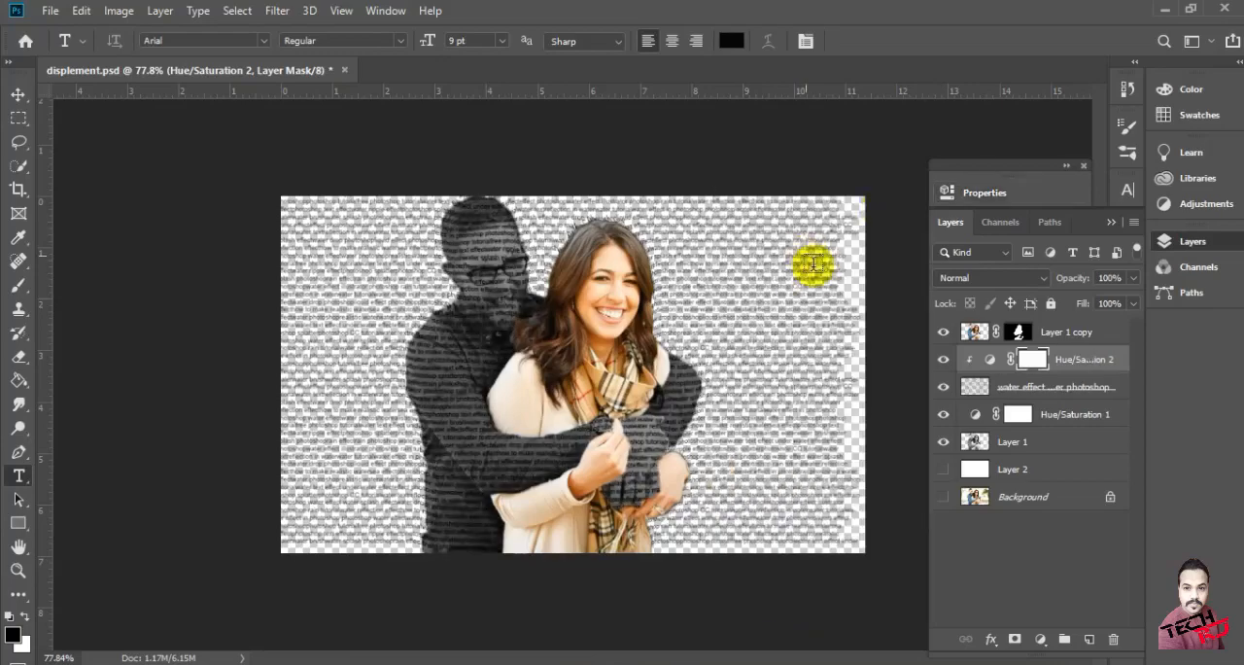
# Stamp all visible layers into a new merged layer above Layer 1 copy
pyautogui.scroll(5, 702, 291)
pyautogui.scroll(-4, 702, 292)
pyautogui.click(982, 335)
pyautogui.hotkey('ctrl', 'alt', 'shift', 'e')
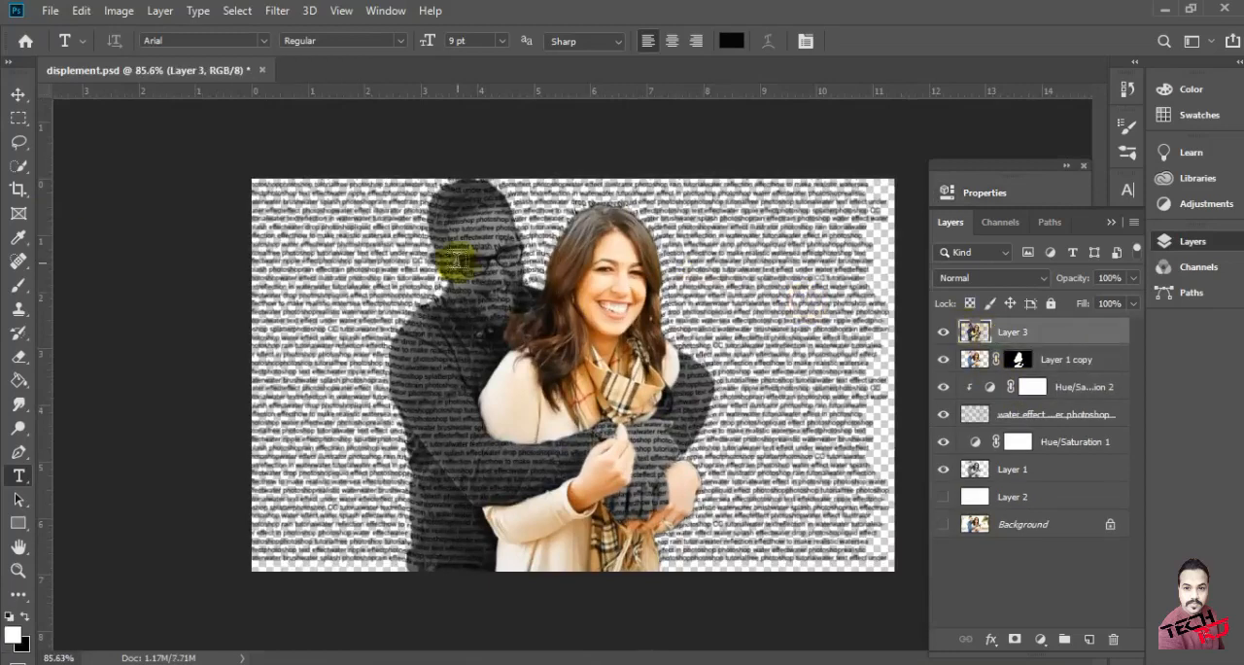
# Crop a very thin strip off the canvas's right edge, keeping the full height
pyautogui.click(19, 190)
pyautogui.moveTo(575, 571); pyautogui.dragTo(583, 559)
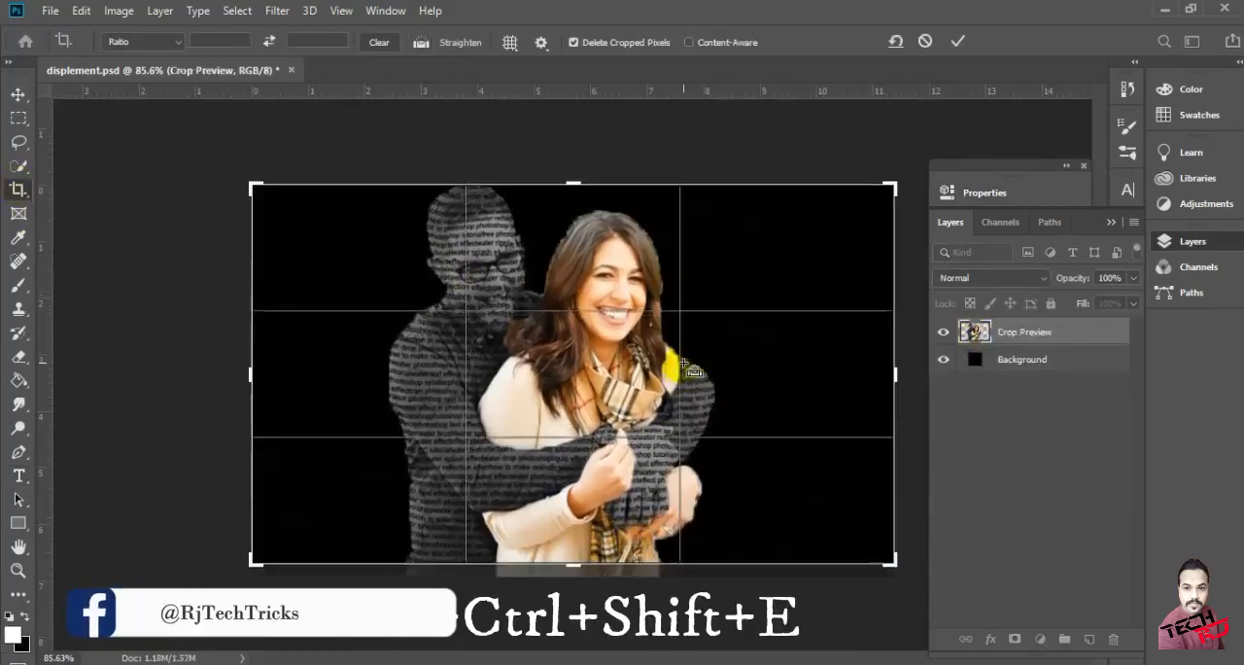
pyautogui.press('Escape')
pyautogui.moveTo(887, 561); pyautogui.dragTo(880, 576)
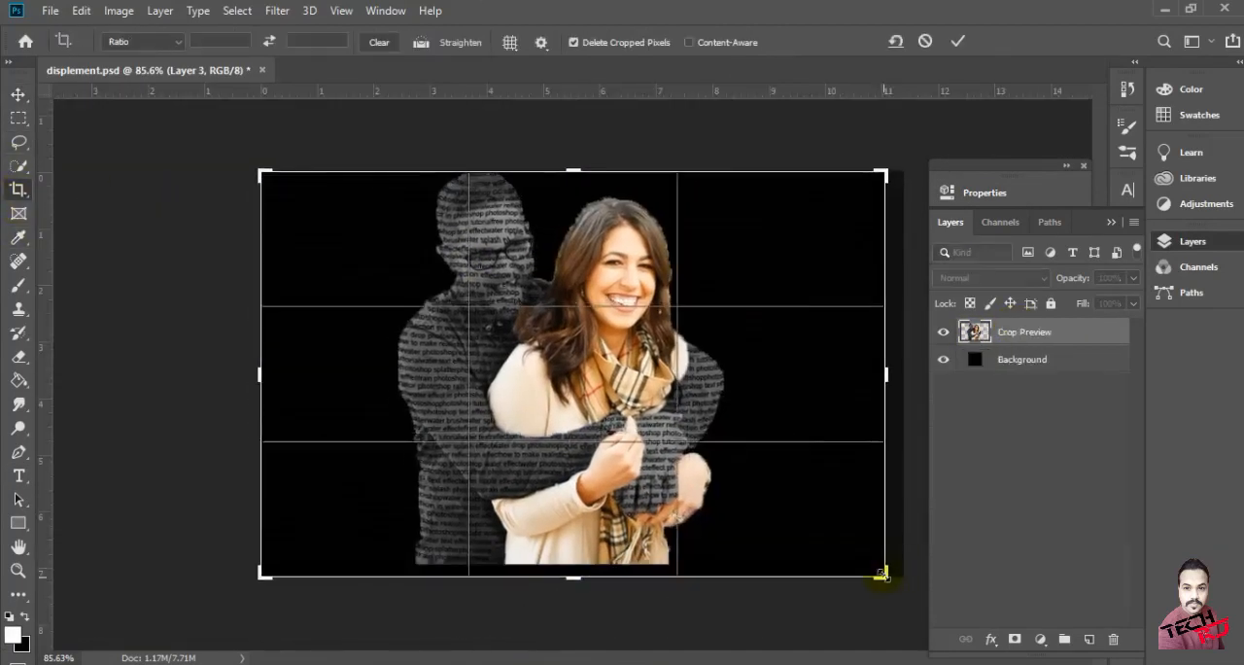
pyautogui.click(13, 633)
pyautogui.click(1200, 245)
pyautogui.moveTo(887, 574); pyautogui.dragTo(893, 572)
pyautogui.click(958, 46)
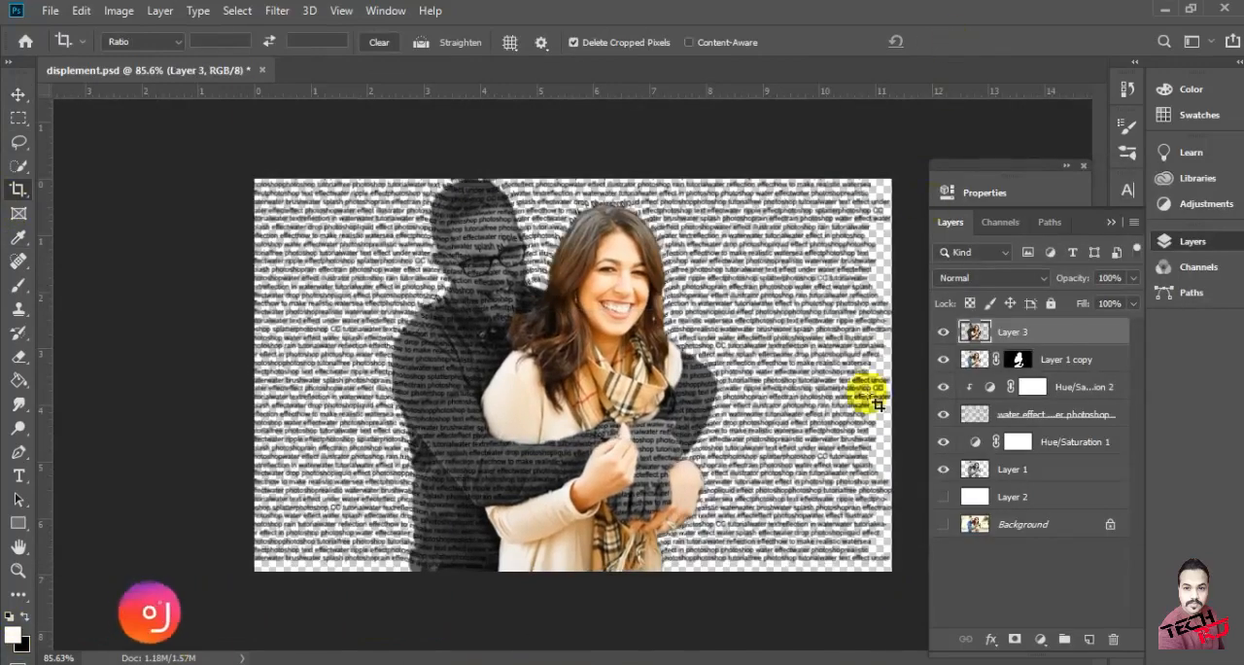
# Crop the remaining text-free strips off the canvas's bottom and right edges
pyautogui.click(305, 242)
pyautogui.moveTo(581, 573); pyautogui.dragTo(580, 567)
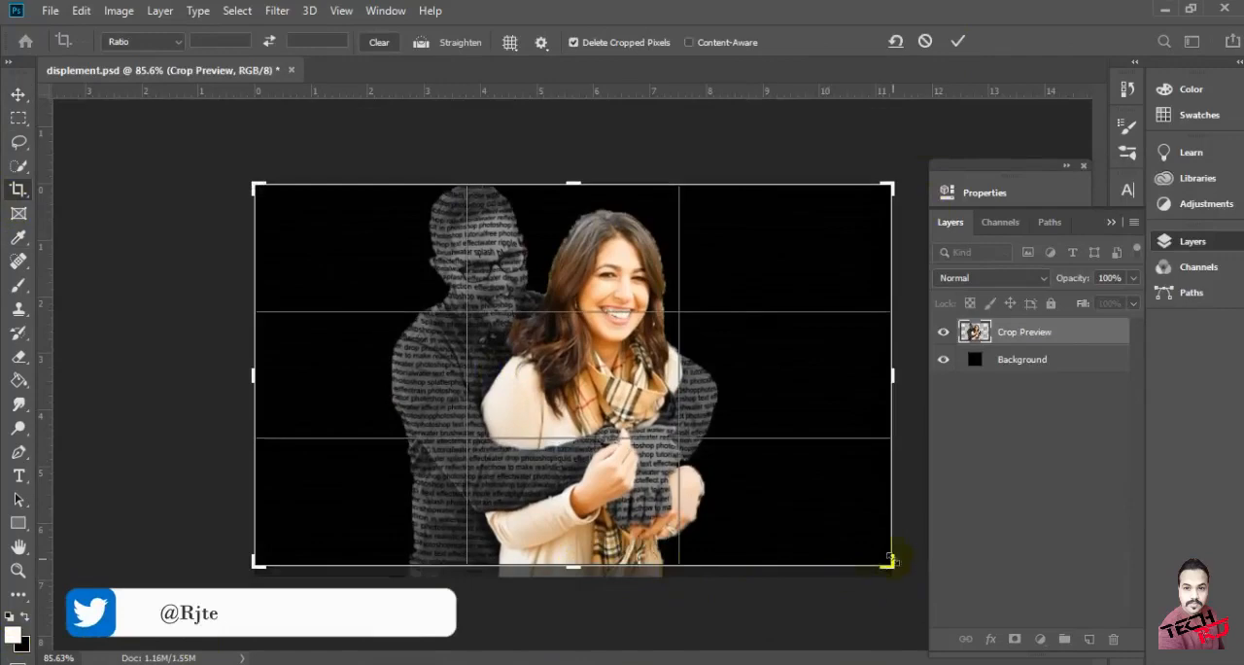
pyautogui.moveTo(886, 564); pyautogui.dragTo(878, 556)
pyautogui.click(958, 42)
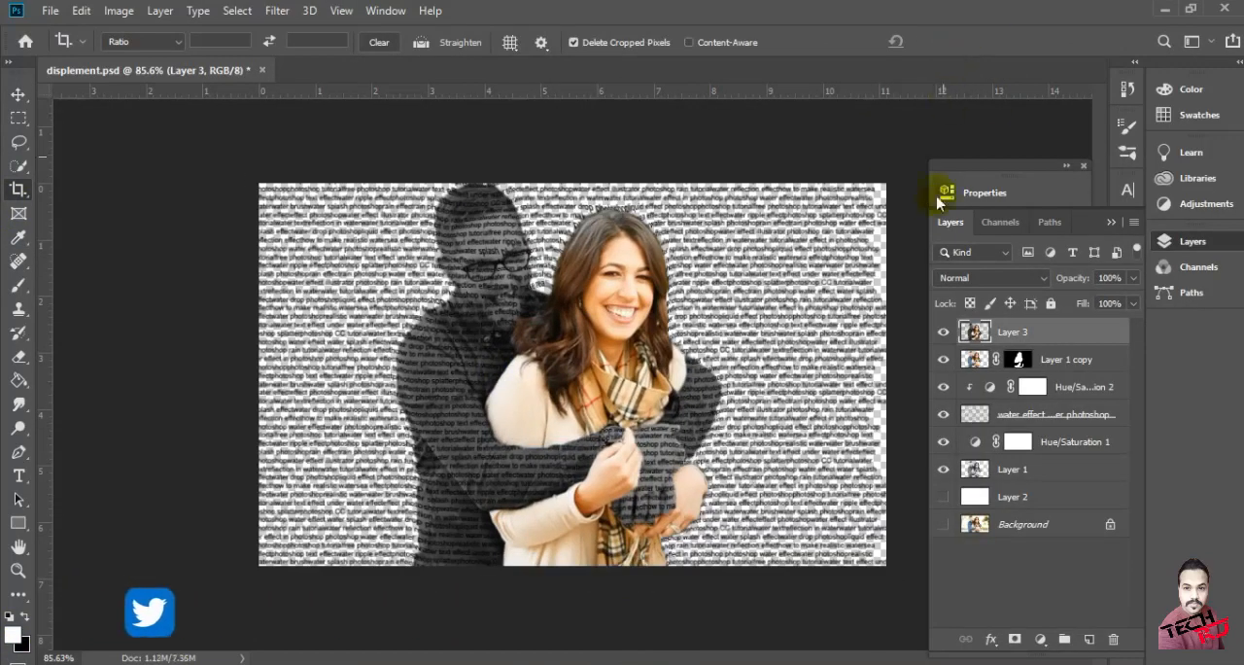
pyautogui.moveTo(886, 373); pyautogui.dragTo(878, 370)
pyautogui.click(958, 42)
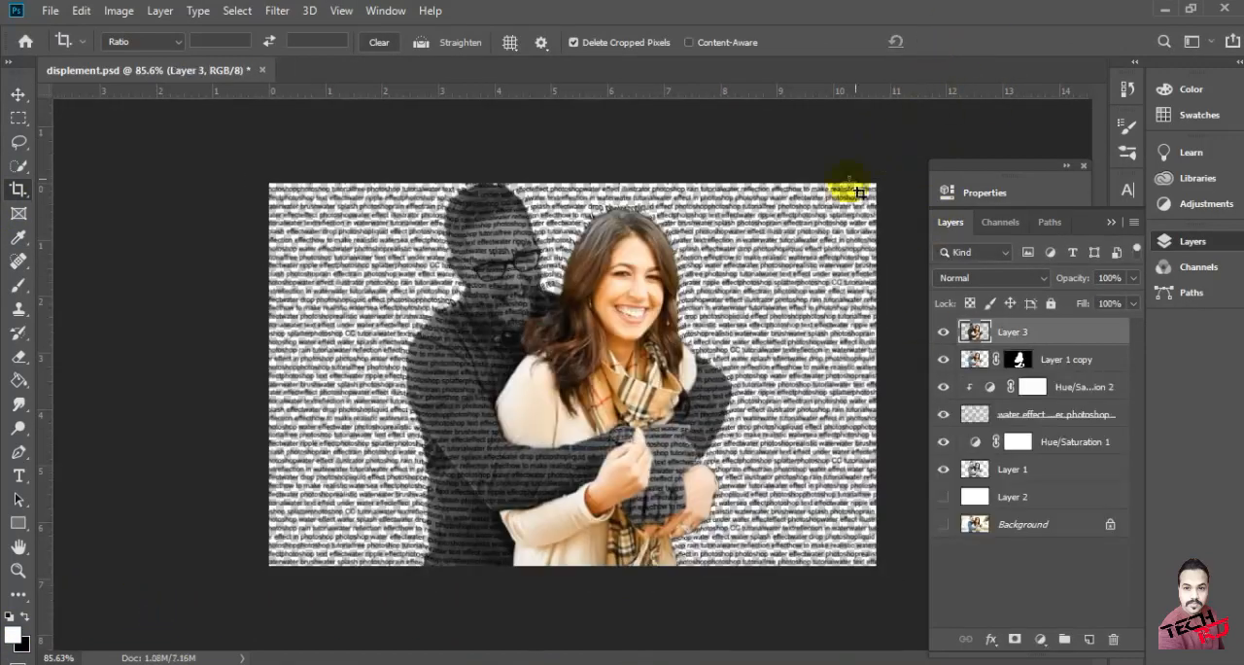
# Crop a thin strip off the canvas's top edge and switch to the Move tool
pyautogui.click(729, 192)
pyautogui.moveTo(578, 183); pyautogui.dragTo(577, 190)
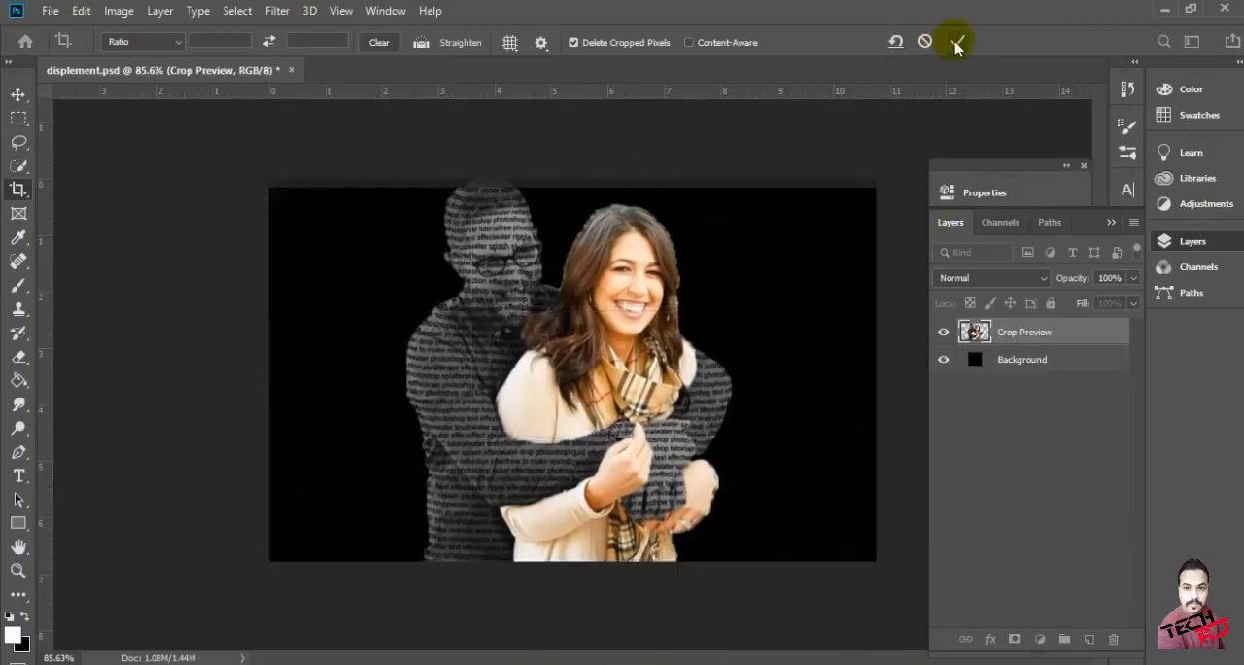
pyautogui.click(958, 42)
pyautogui.press('v')
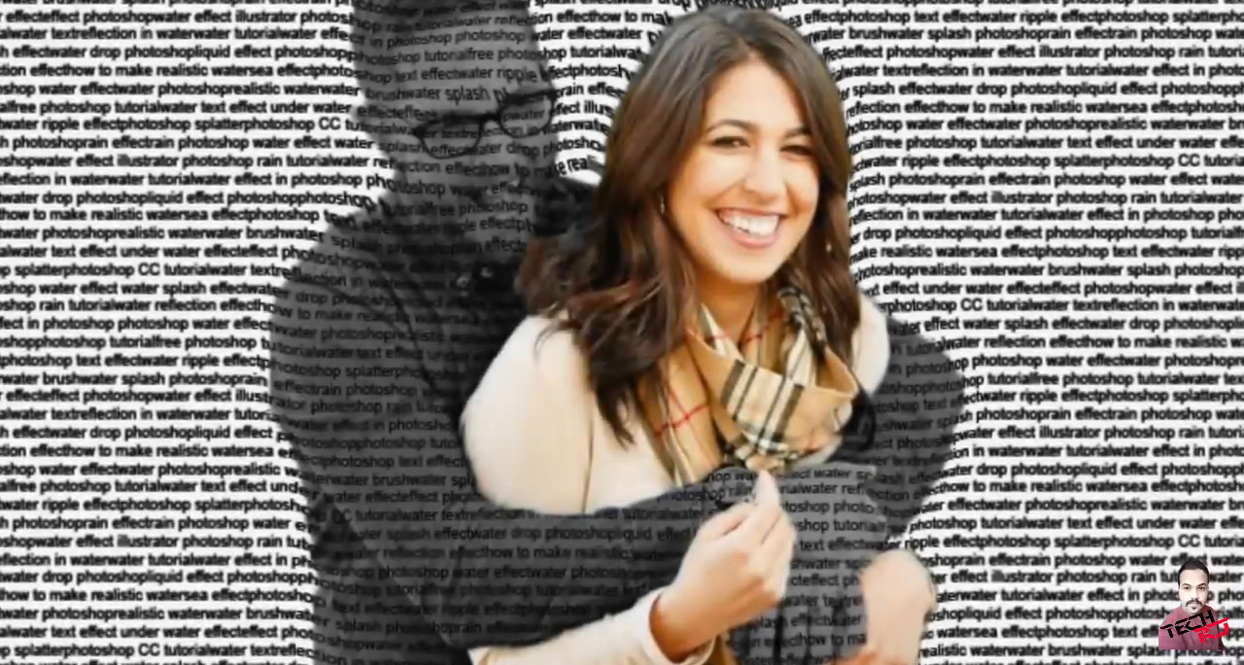